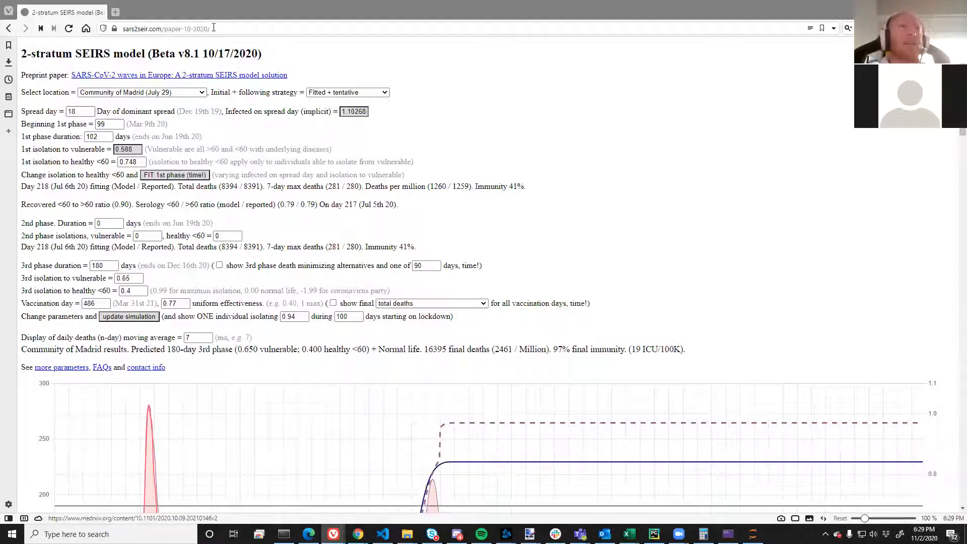
Step: Set the 3rd phase duration to 0 days, update the simulation, and review the daily deaths chart
key(ctrl+l)
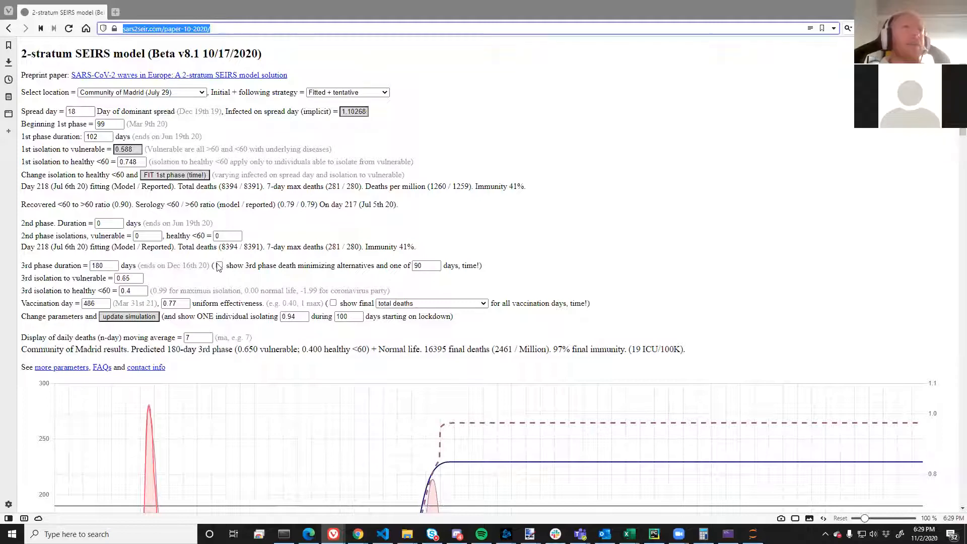
click(263, 262)
scroll(284, 283, down, 3)
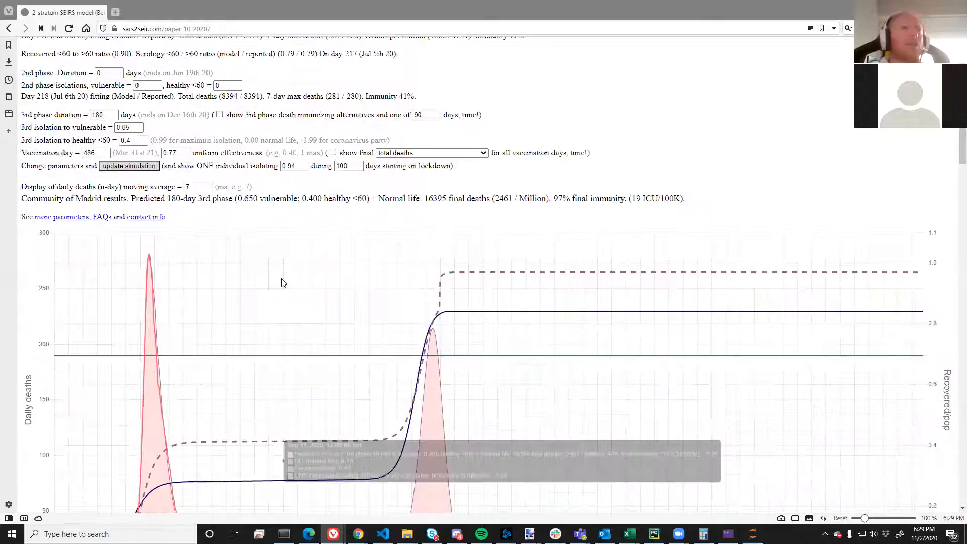
scroll(121, 371, down, 2)
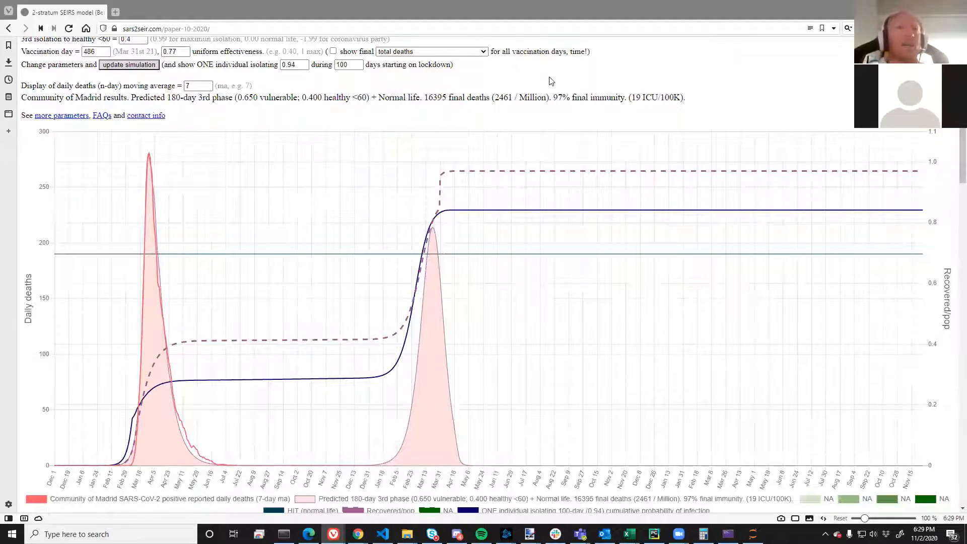
scroll(139, 89, up, 1)
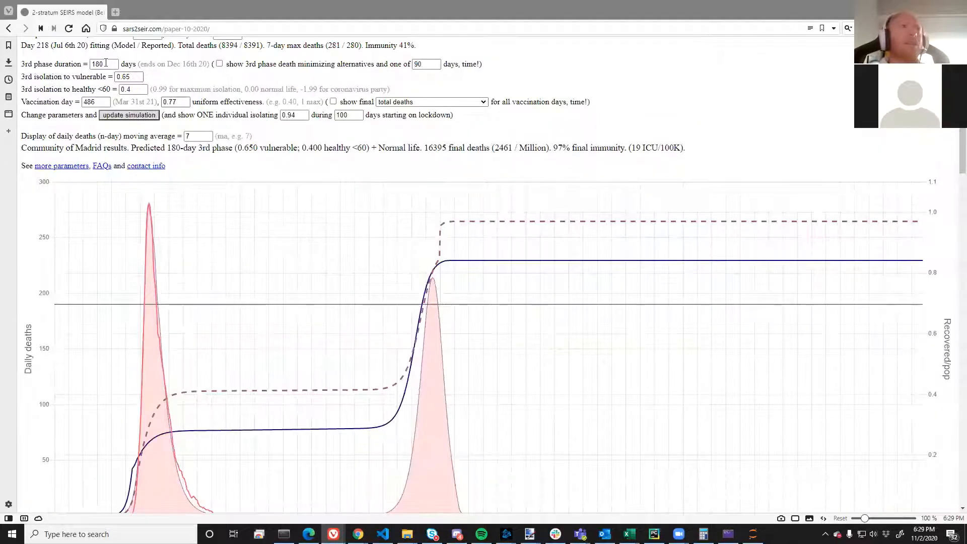
click(84, 65)
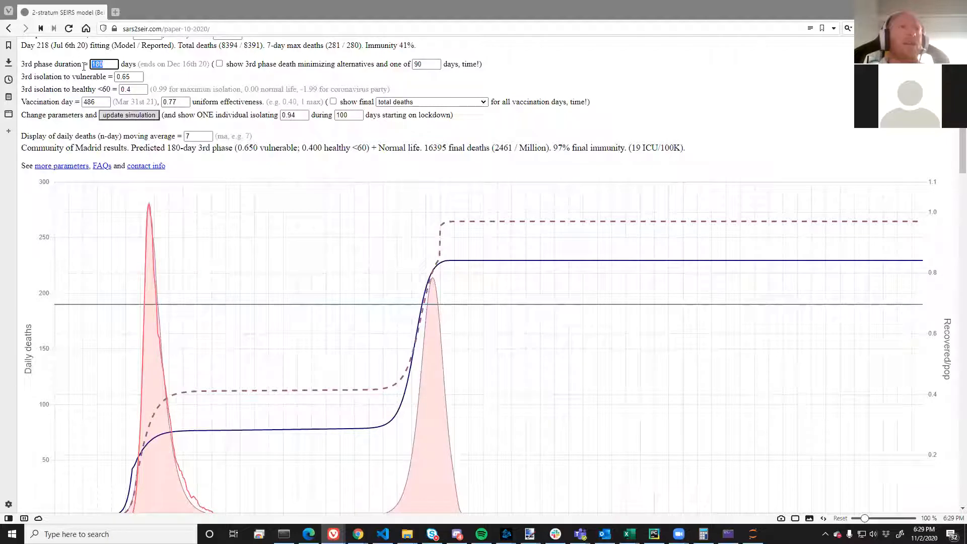
text(0)
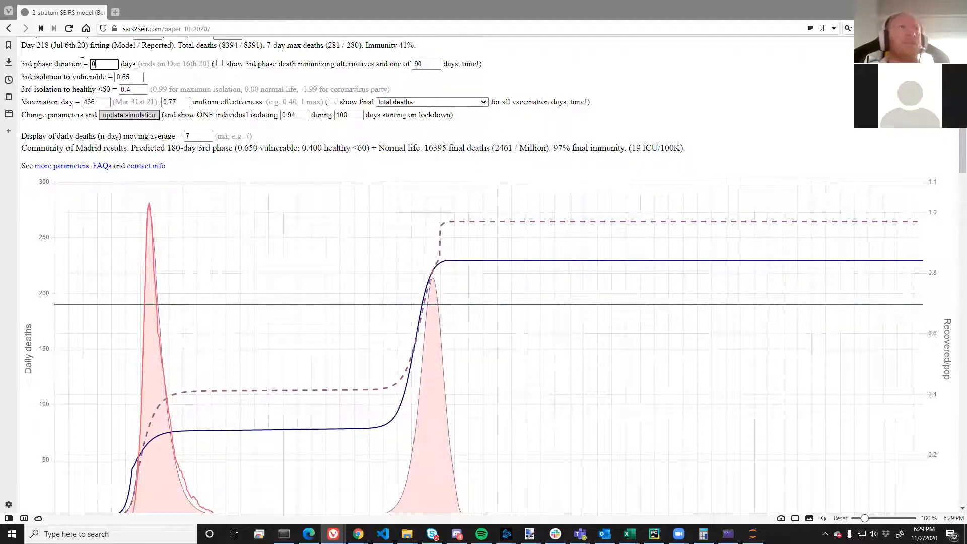
click(118, 116)
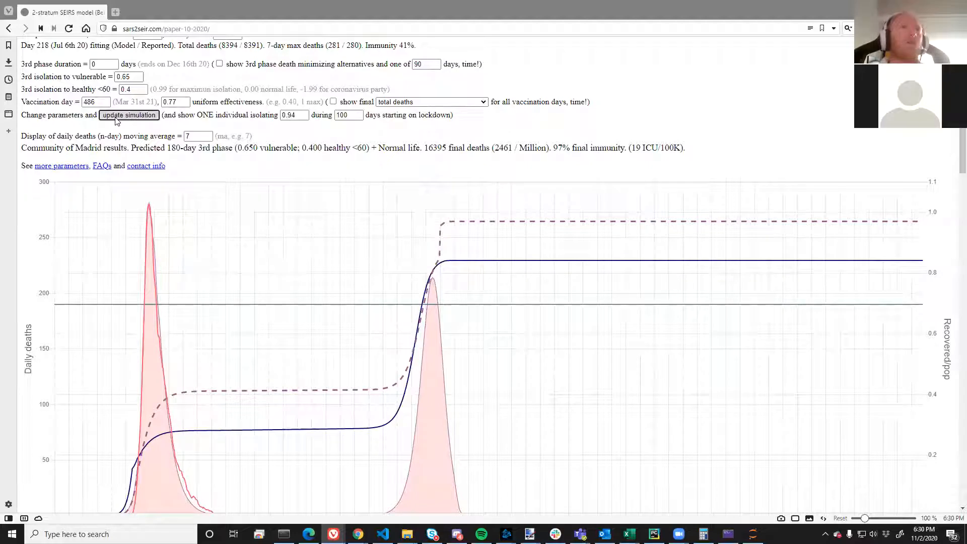
scroll(274, 169, down, 1)
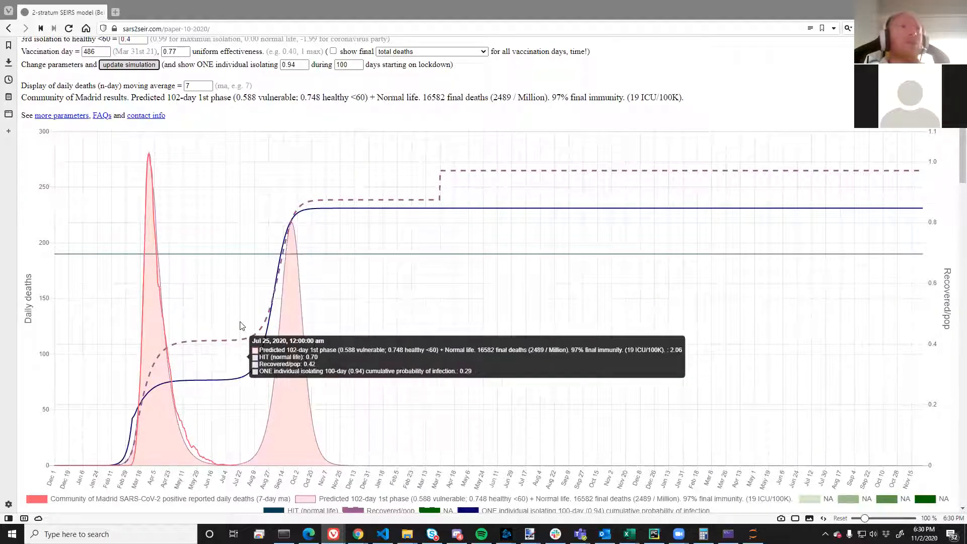
scroll(241, 325, up, 2)
scroll(256, 478, down, 2)
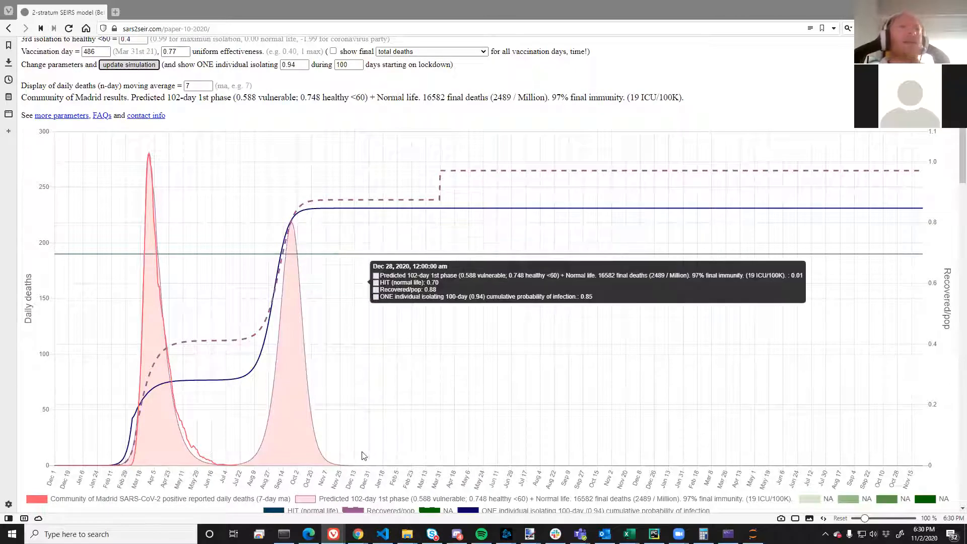
scroll(380, 164, up, 1)
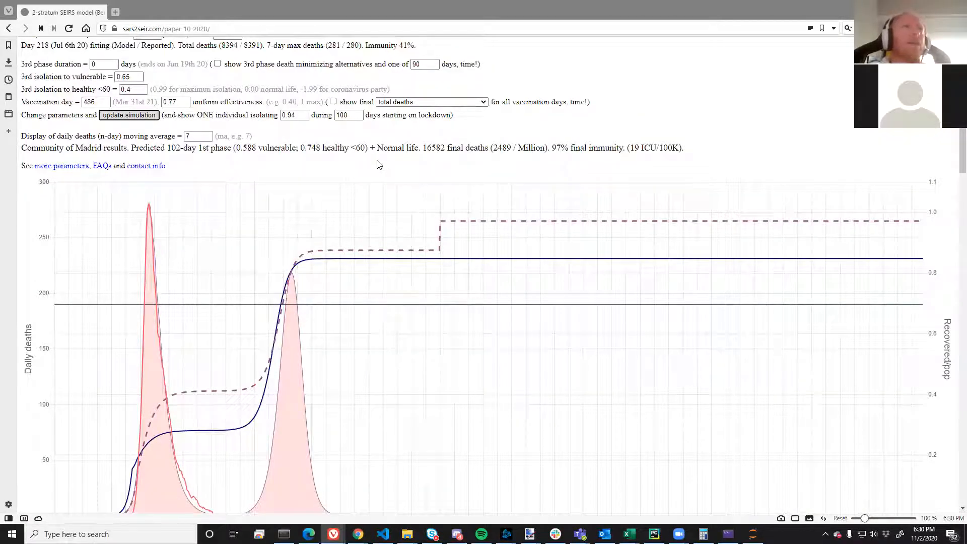
scroll(379, 165, up, 1)
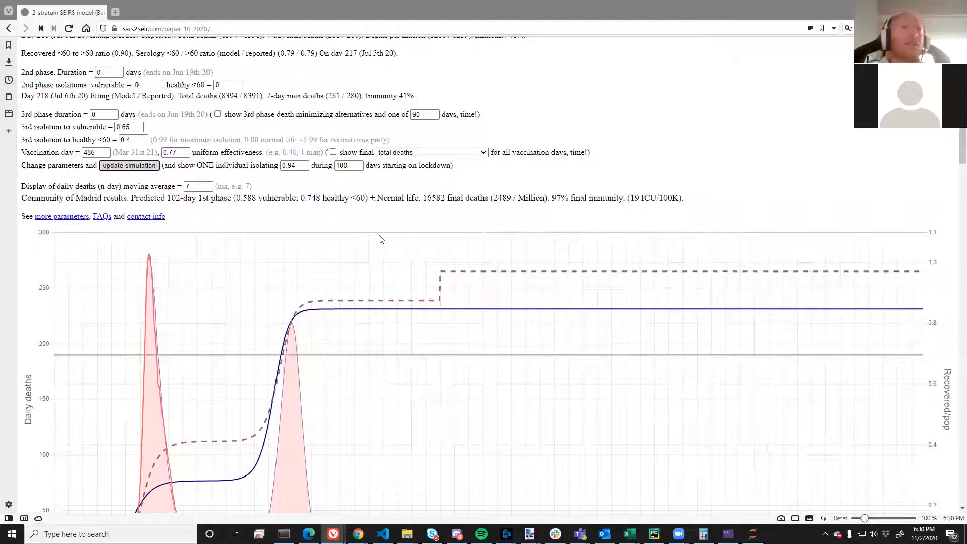
Step: Set the normal life R in location to 2.5 and update the simulation
scroll(377, 235, down, 2)
scroll(374, 235, down, 7)
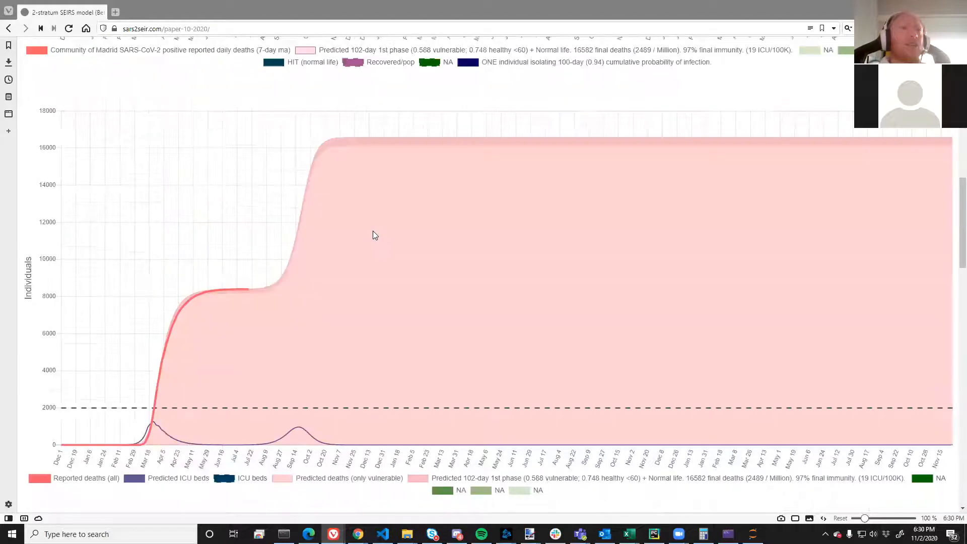
scroll(372, 235, down, 8)
scroll(104, 157, down, 5)
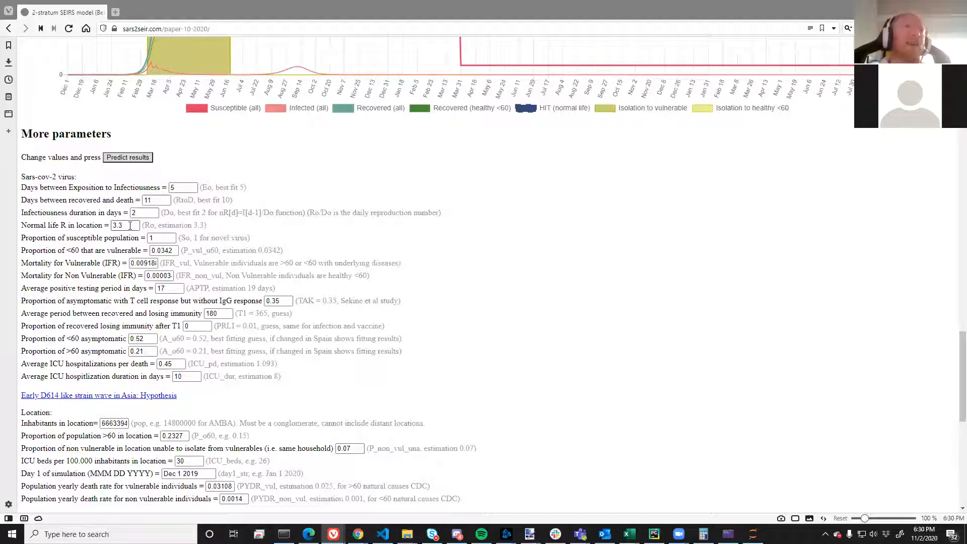
drag(130, 226, 93, 222)
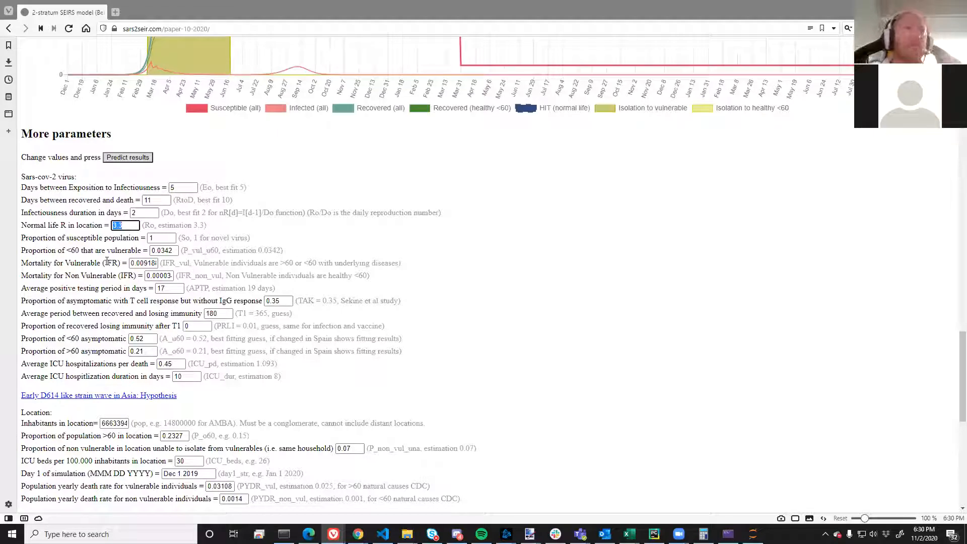
text(2.5)
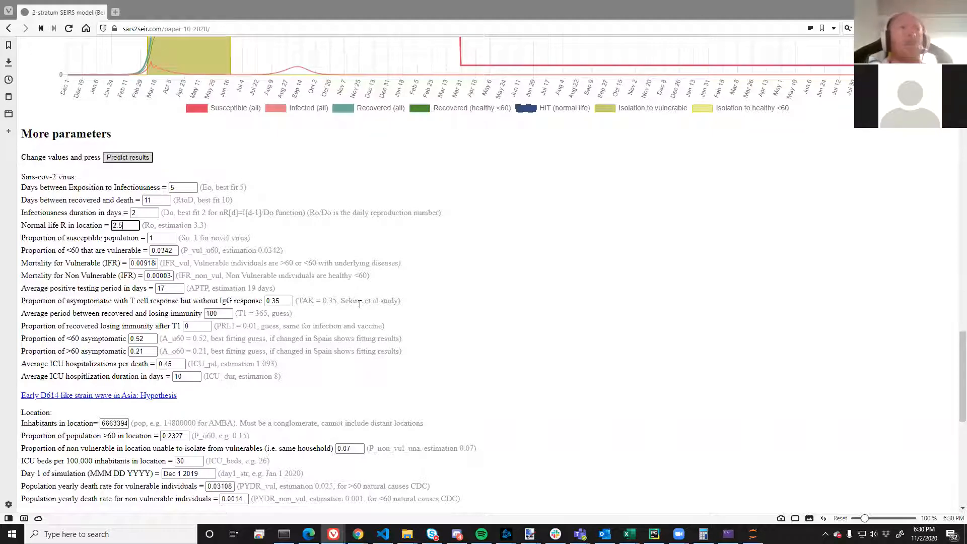
key(Return)
scroll(349, 302, up, 14)
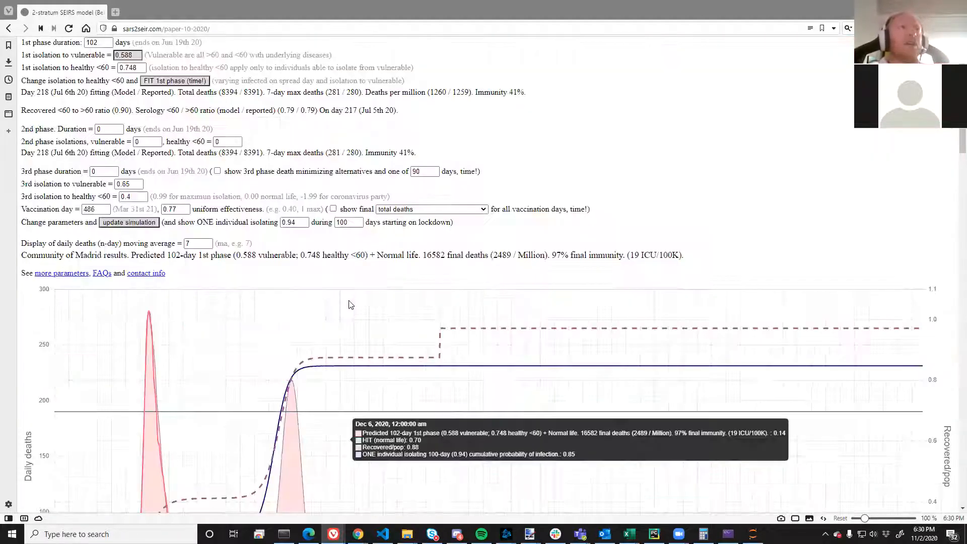
scroll(349, 302, down, 3)
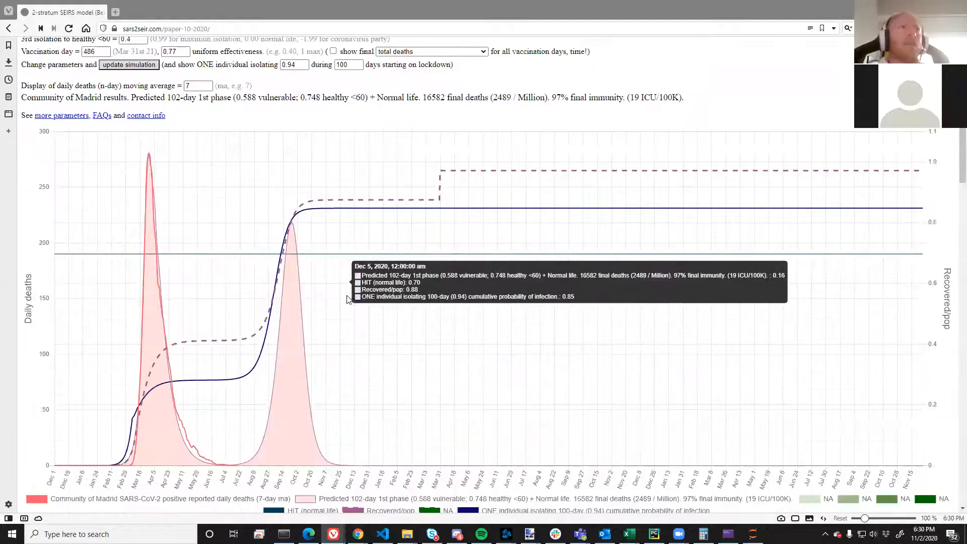
click(126, 66)
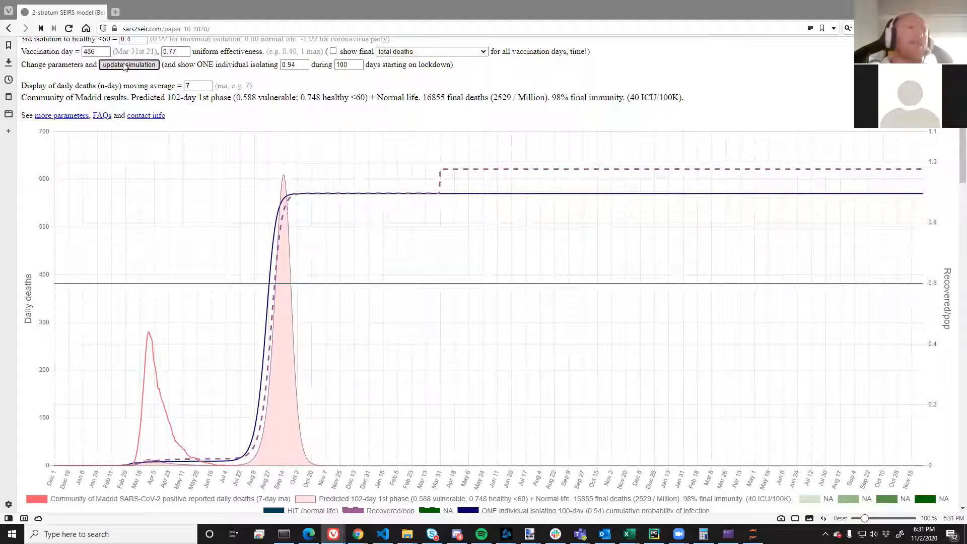
mouse_move(146, 407)
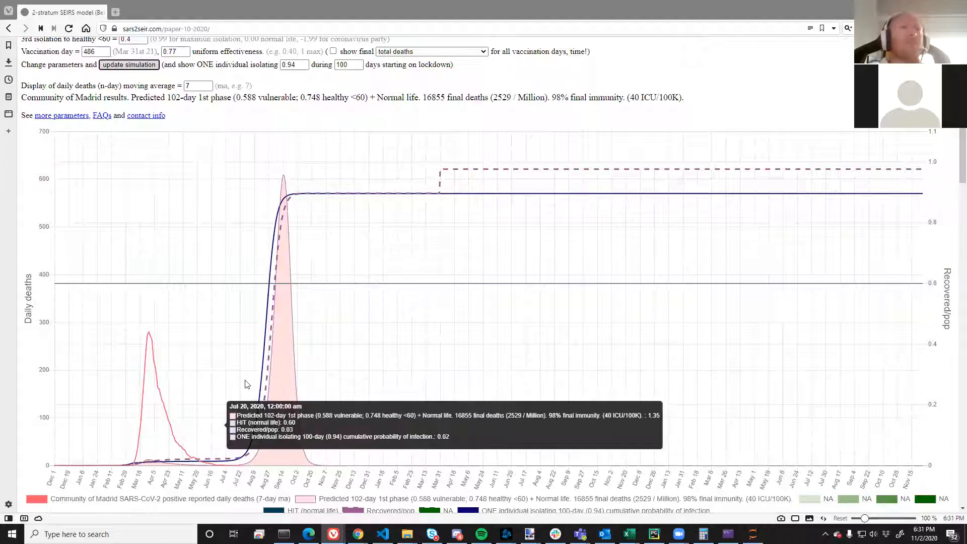
Step: Compare the model and reported figures for total deaths and 7-day max deaths in the 1st phase fitting line
scroll(240, 276, up, 5)
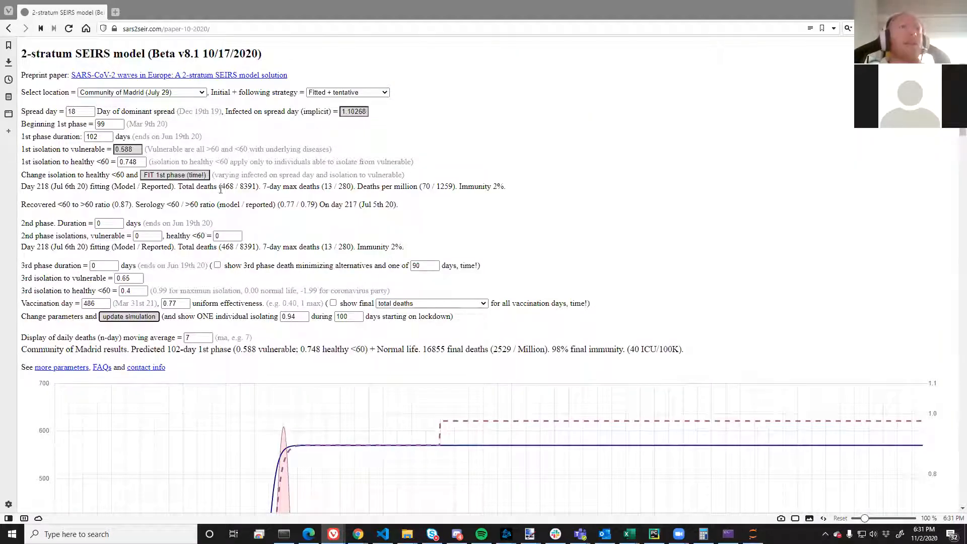
mouse_move(222, 187)
mouse_down()
mouse_move(178, 187)
mouse_move(231, 187)
mouse_up()
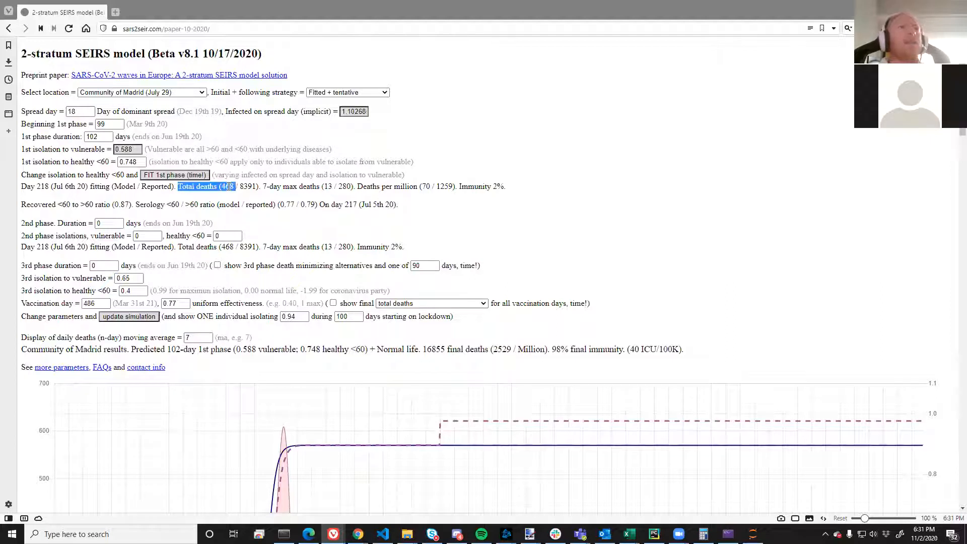
double_click(228, 187)
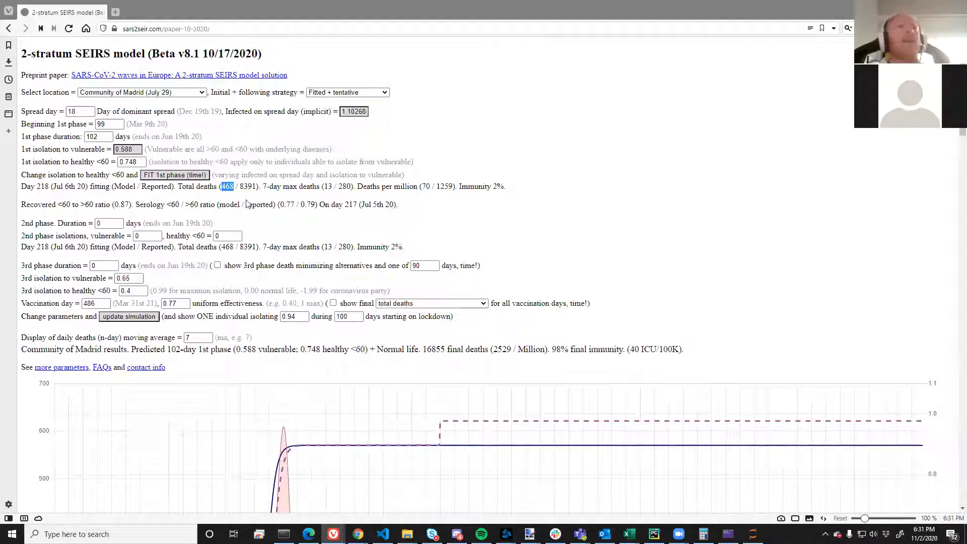
double_click(248, 186)
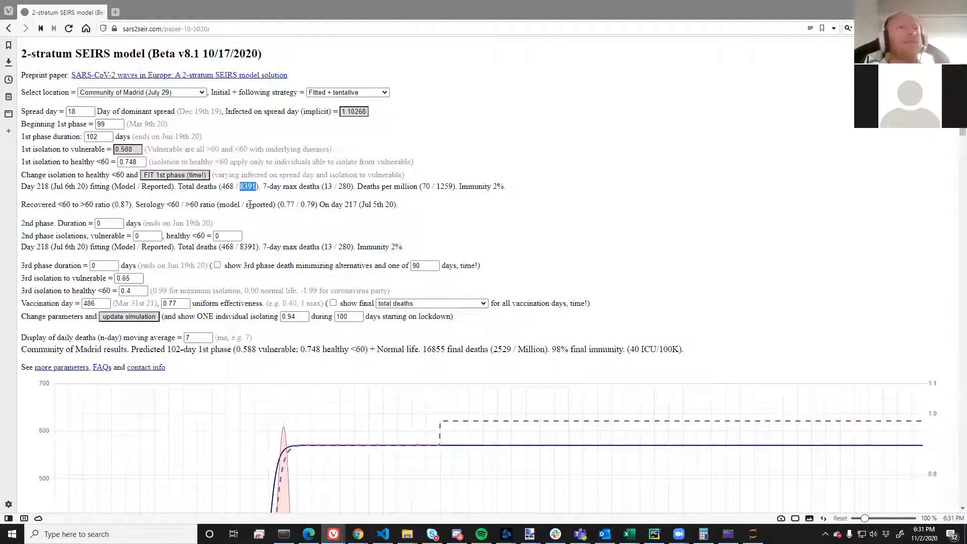
double_click(228, 187)
double_click(248, 186)
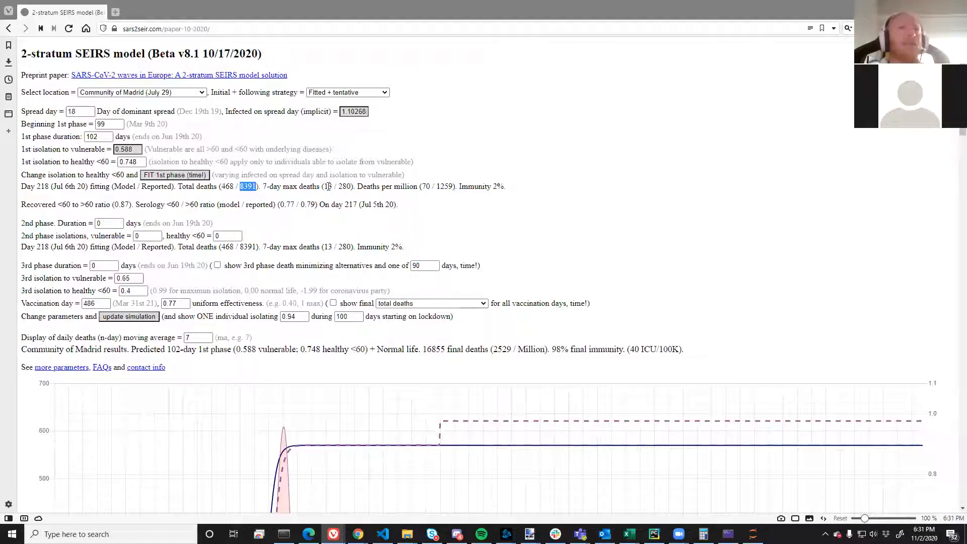
double_click(328, 186)
Step: Run the 1st phase fit and review the refitted daily deaths chart
click(177, 176)
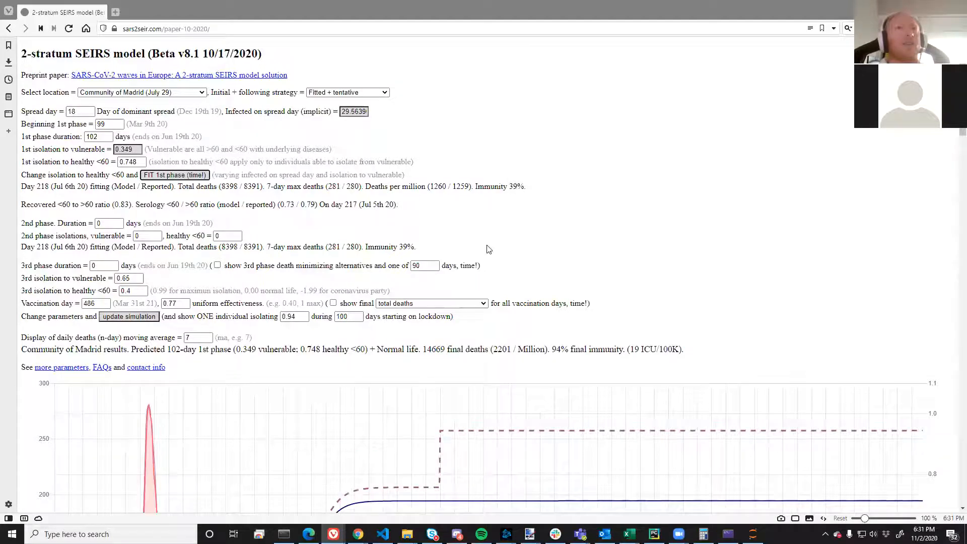
scroll(484, 246, down, 5)
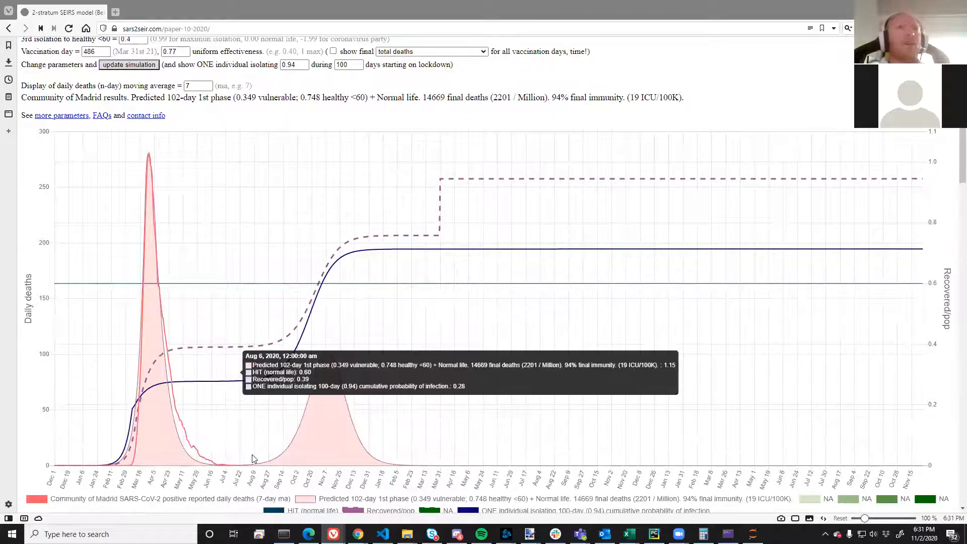
scroll(254, 458, up, 5)
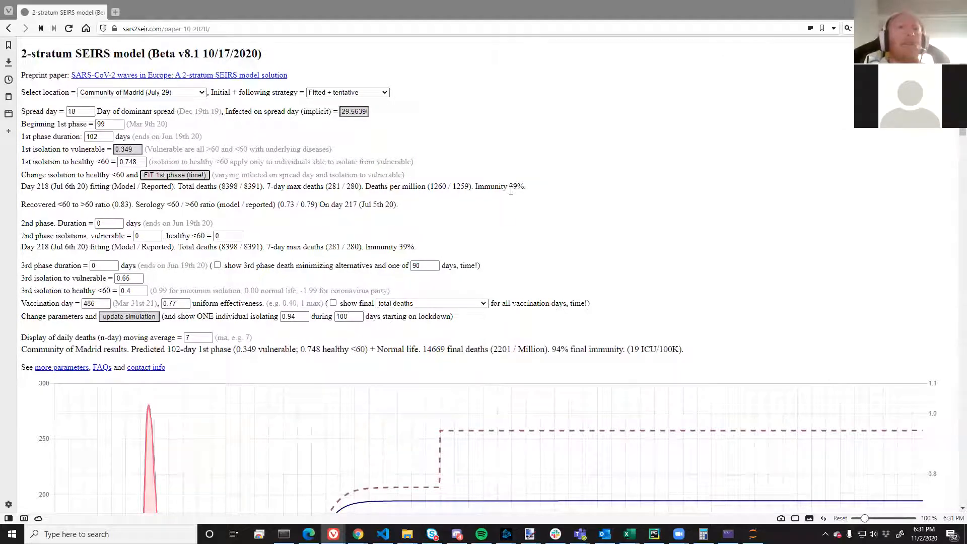
Step: Examine the fitted immunity percentage and compare the model and reported <60 / >60 serology ratios
drag(475, 186, 524, 187)
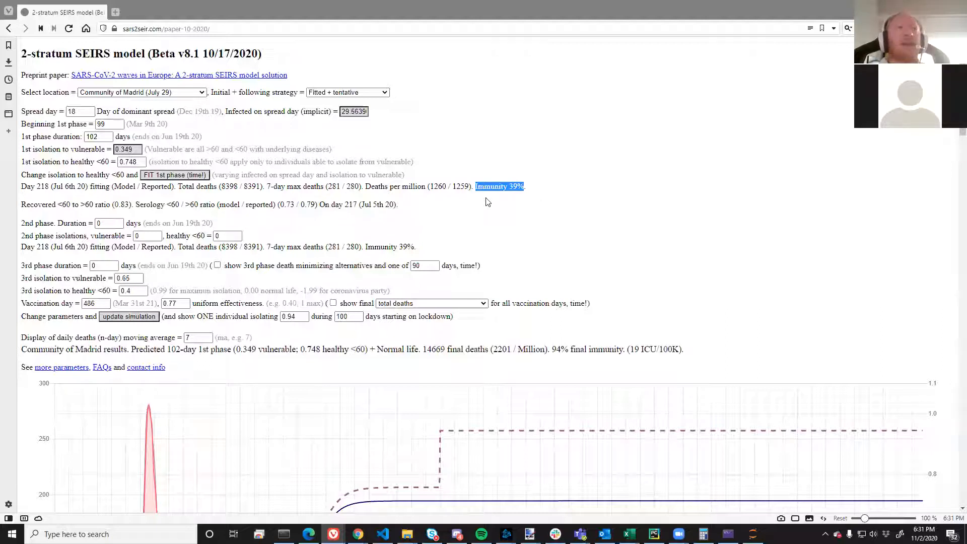
drag(316, 205, 277, 204)
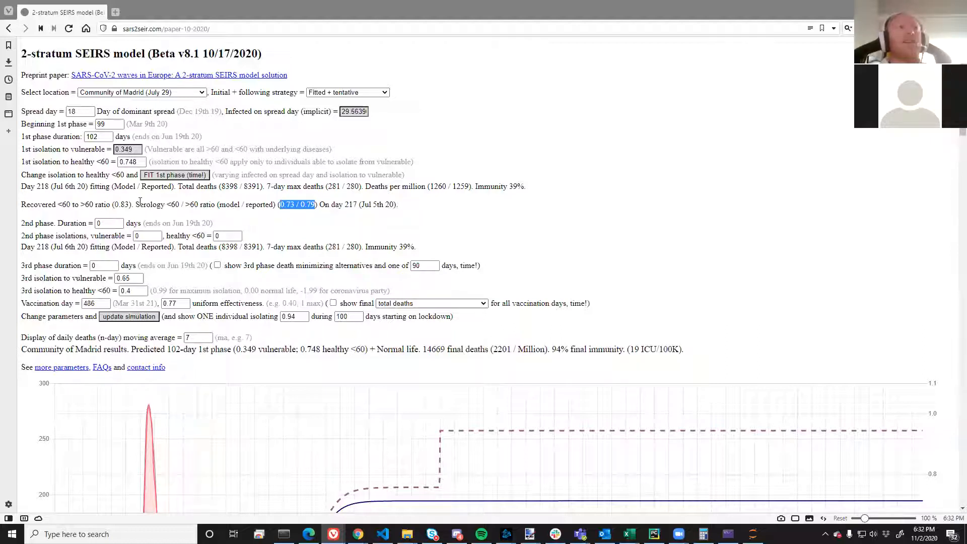
double_click(229, 206)
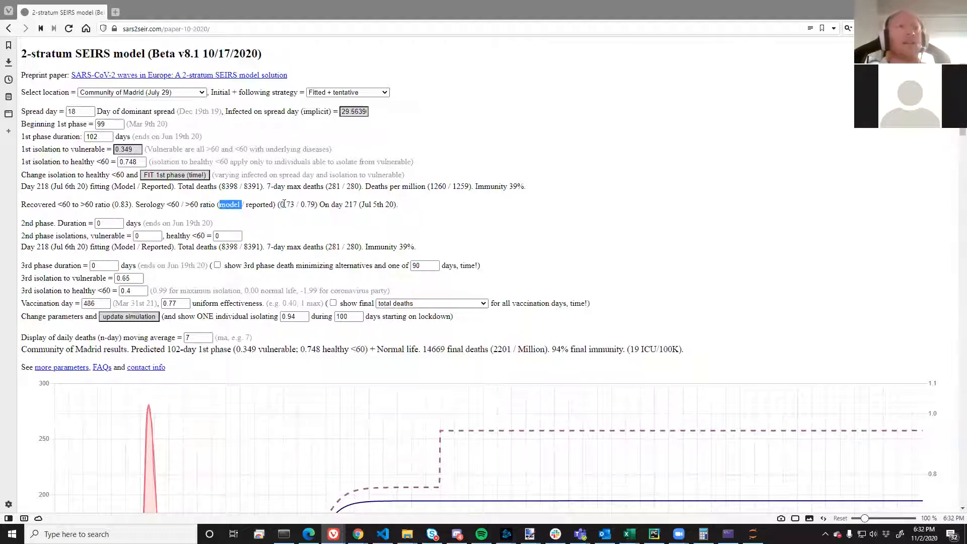
drag(280, 205, 291, 206)
click(303, 207)
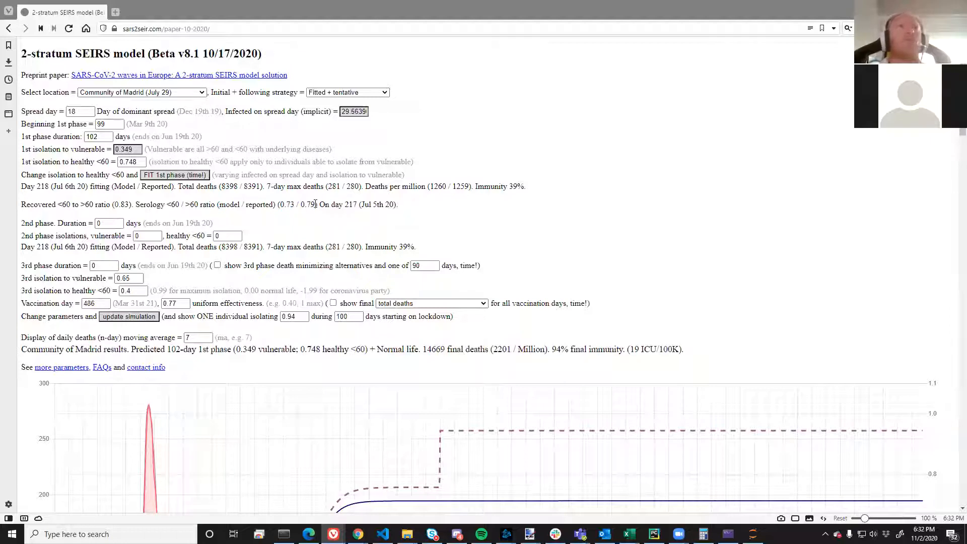
double_click(312, 204)
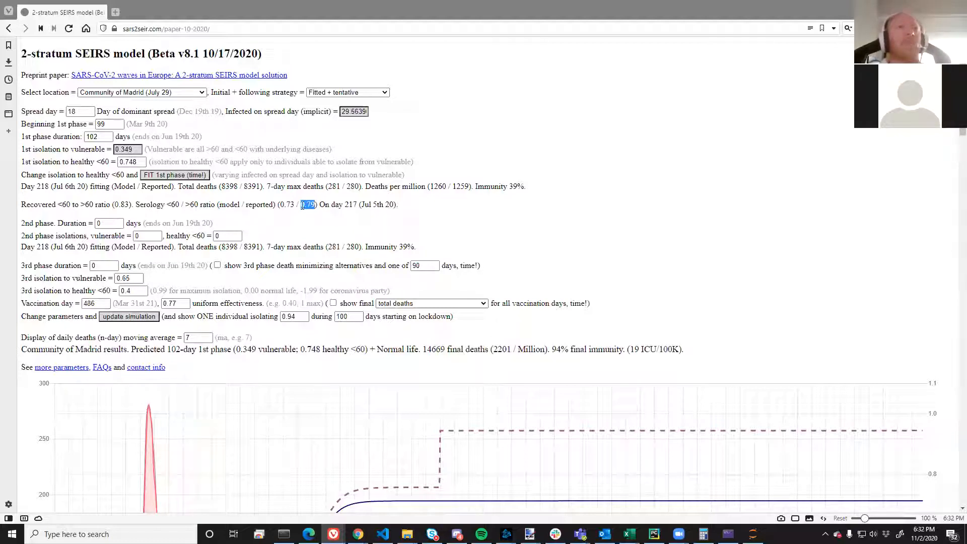
drag(316, 205, 280, 205)
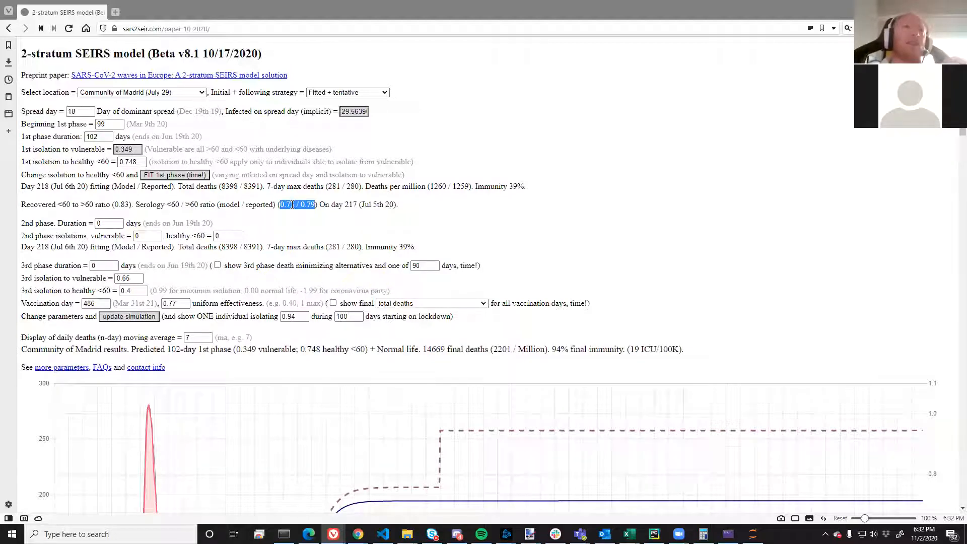
Step: Set the 1st isolation to healthy <60 to 0.71
click(131, 162)
drag(129, 162, 146, 164)
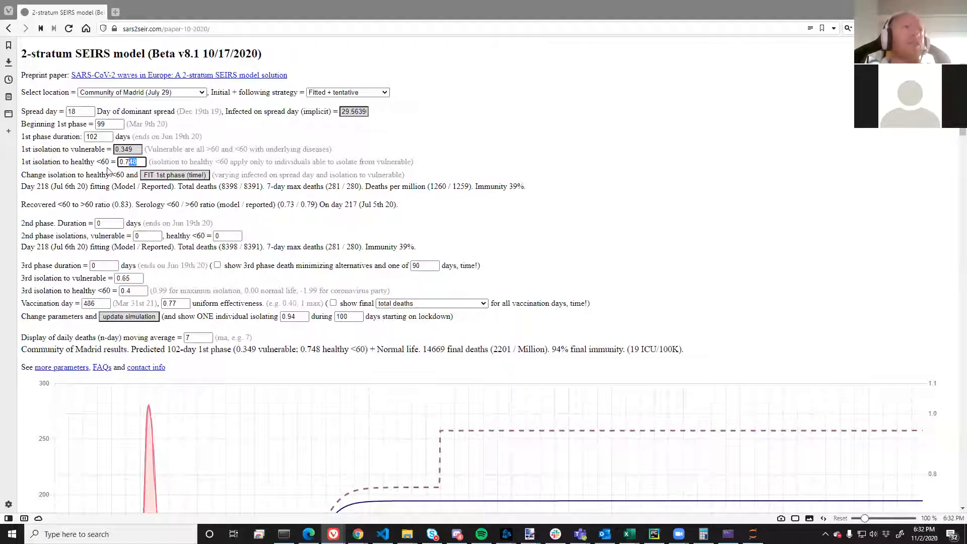
key(BackSpace)
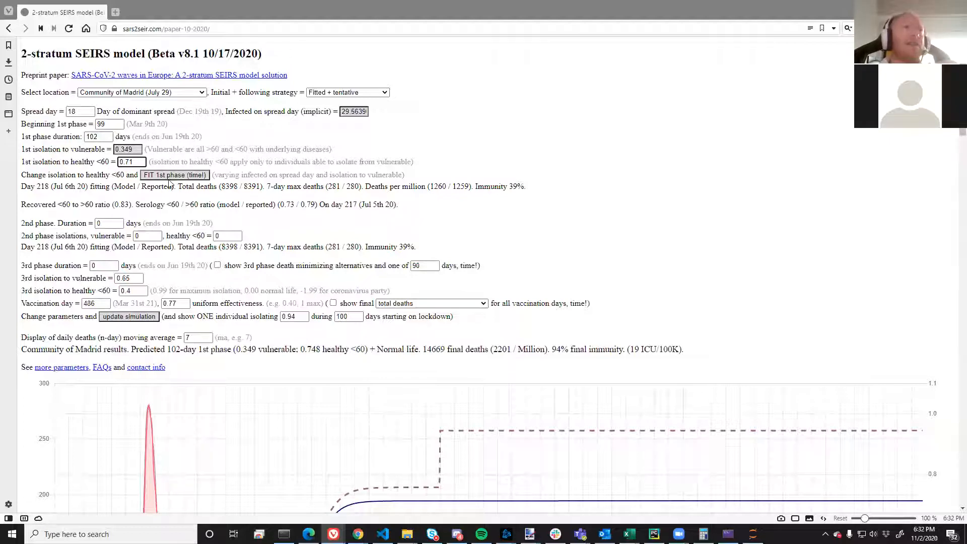
Step: Rerun the 1st phase fit and examine the model and reported <60 / >60 serology ratios and the immunity percentage
key(Tab)
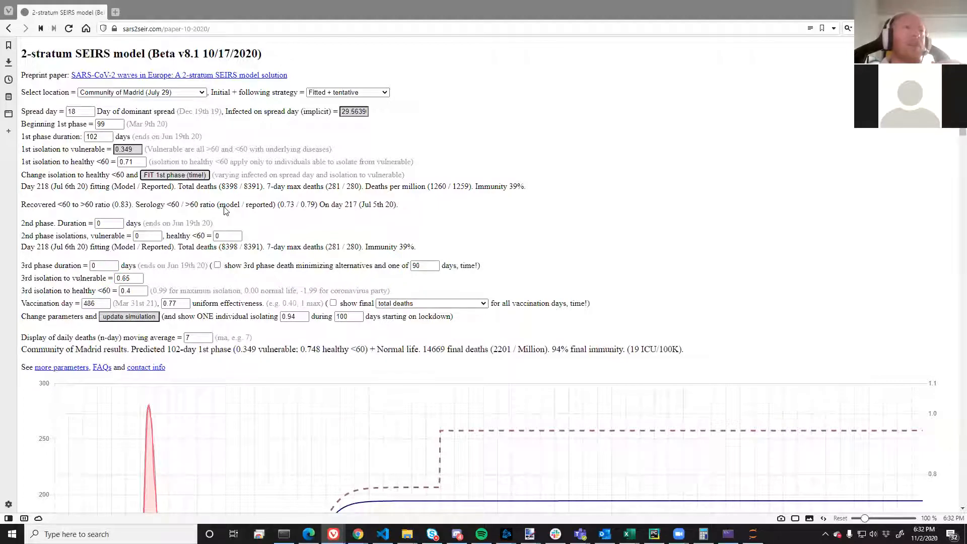
scroll(282, 104, down, 2)
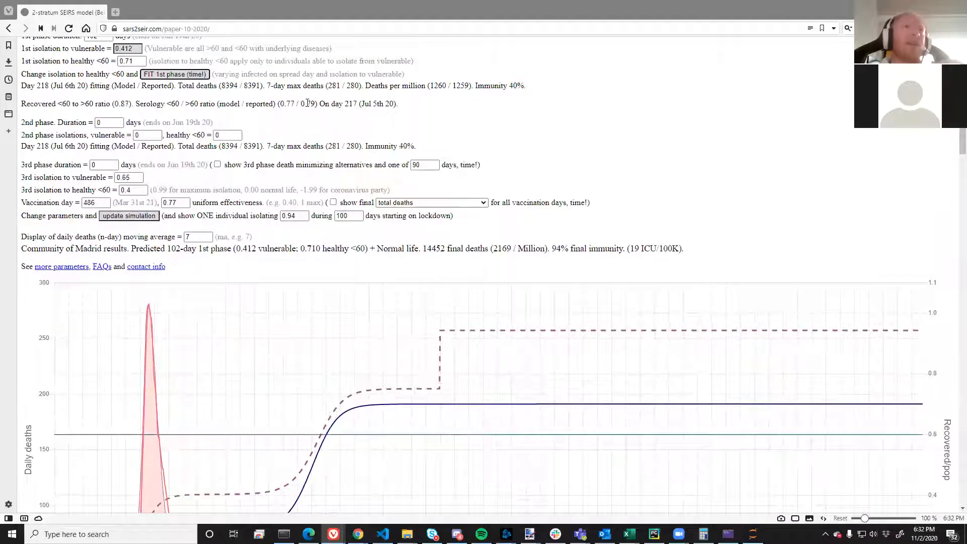
drag(280, 104, 315, 103)
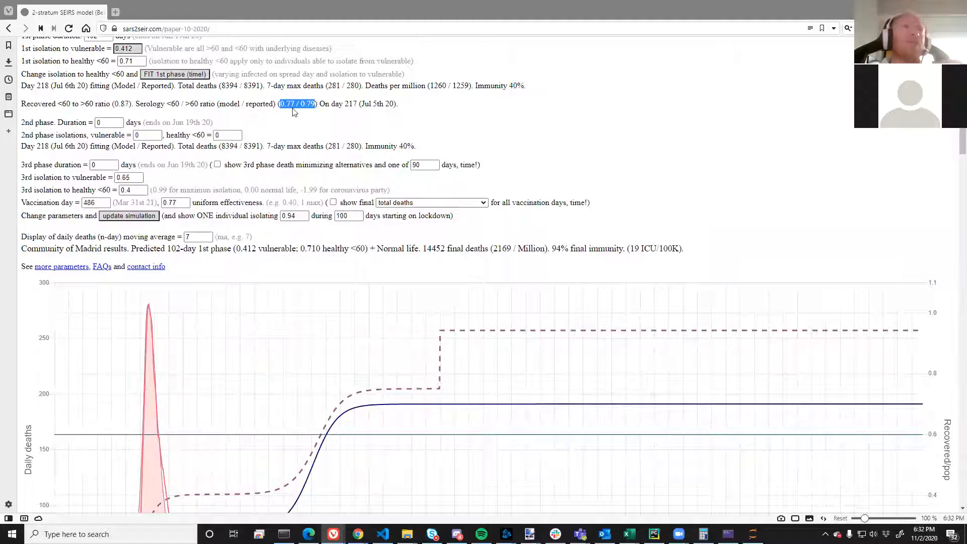
drag(476, 84, 533, 87)
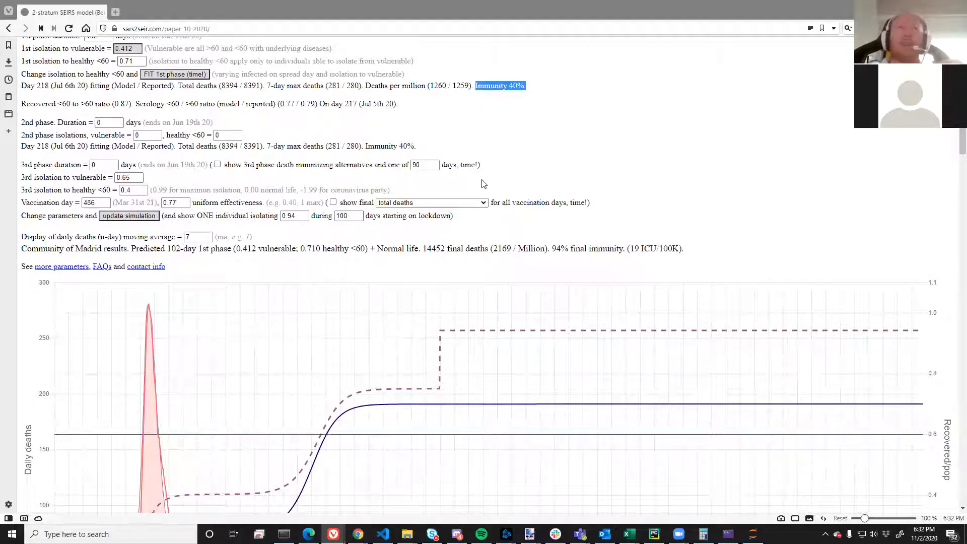
Step: Review the refitted daily deaths chart and recheck the model serology ratio against the reported one
scroll(169, 358, down, 4)
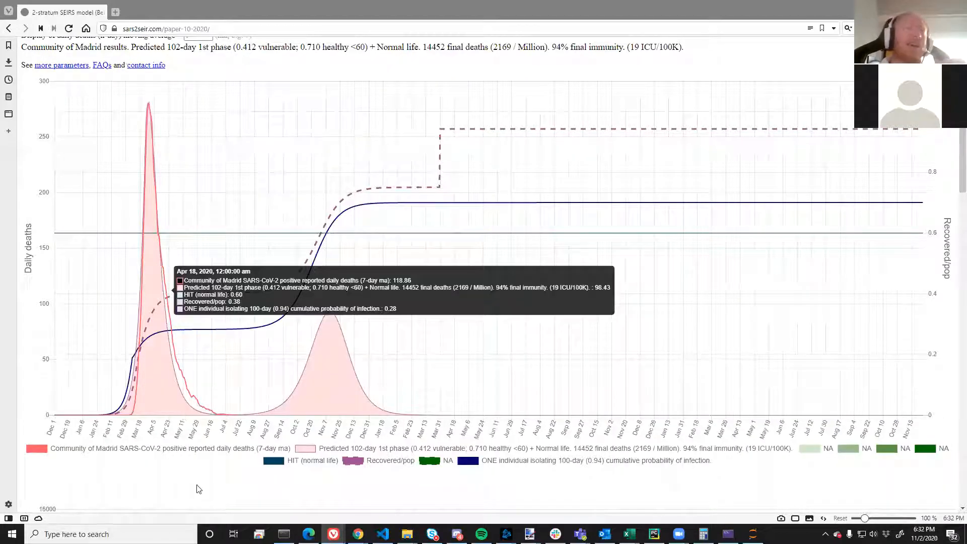
scroll(282, 264, up, 6)
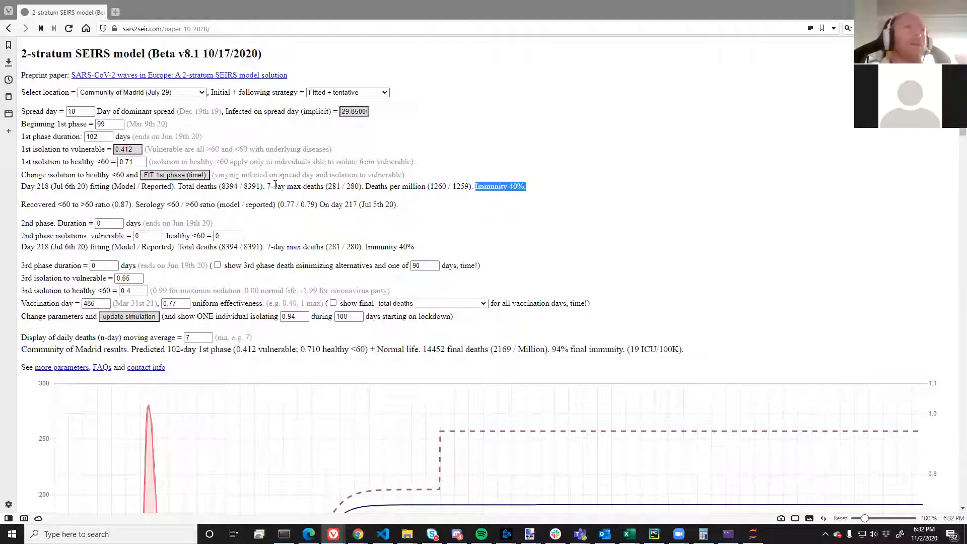
drag(280, 205, 315, 205)
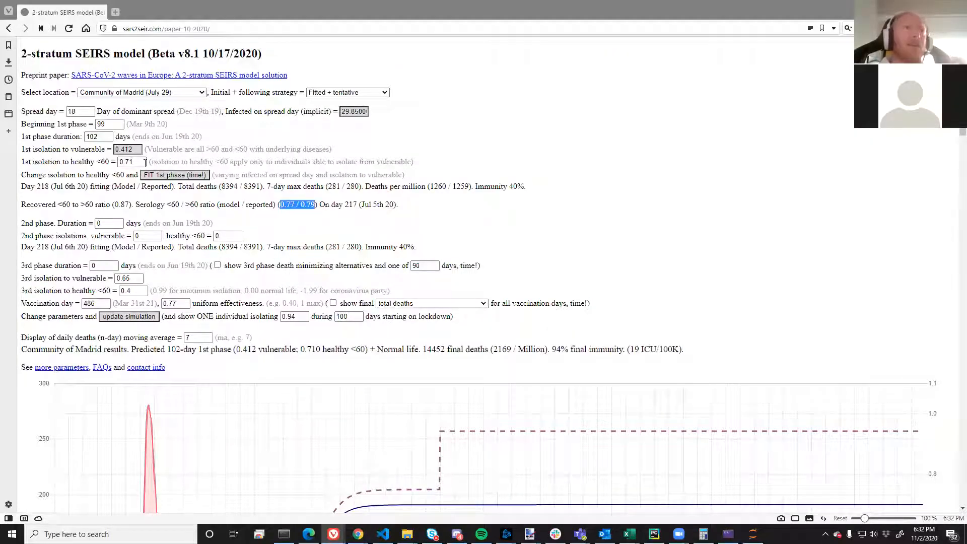
Step: Set the 1st isolation to healthy <60 to 0.68, rerun the 1st phase fit and compare the serology ratios
mouse_move(145, 164)
mouse_down()
mouse_move(114, 164)
mouse_move(165, 162)
mouse_up()
text(68)
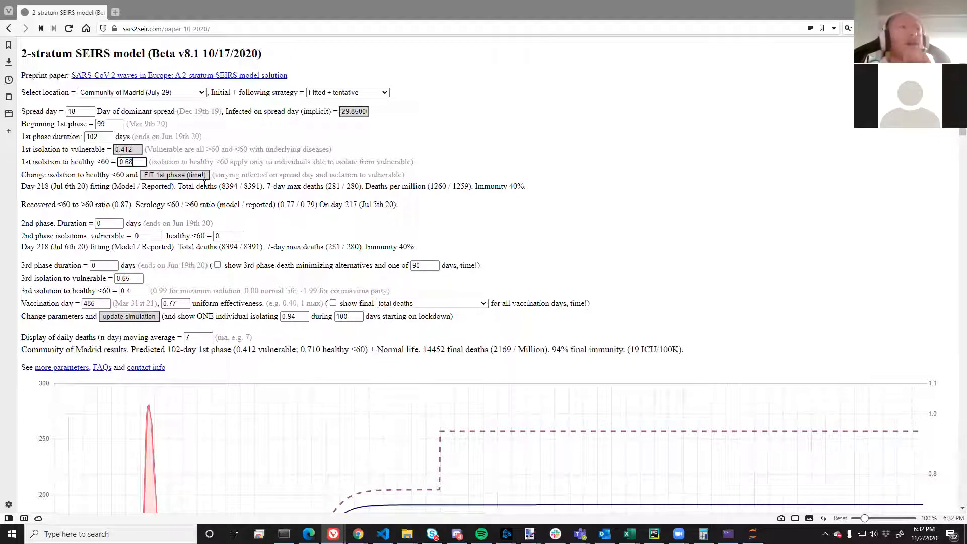
key(Tab)
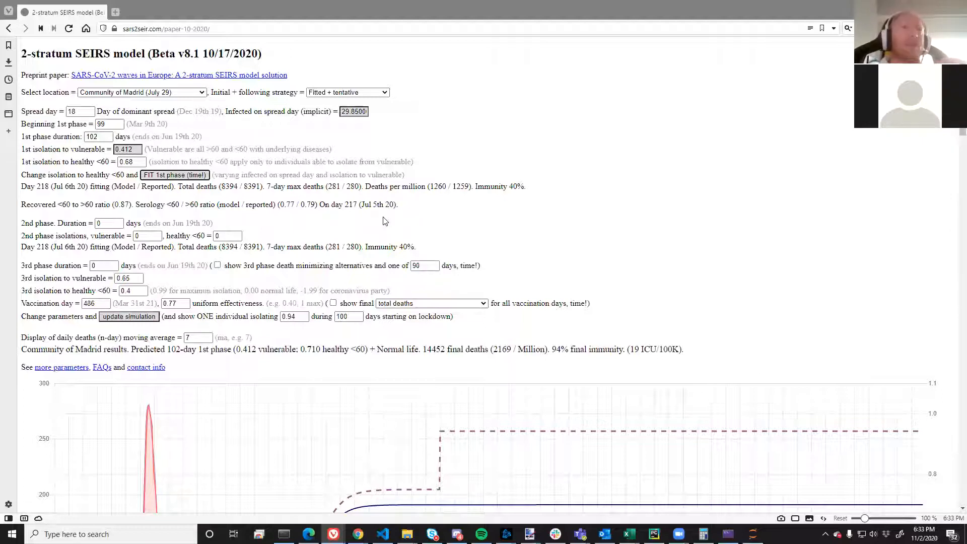
key(Return)
drag(278, 204, 315, 203)
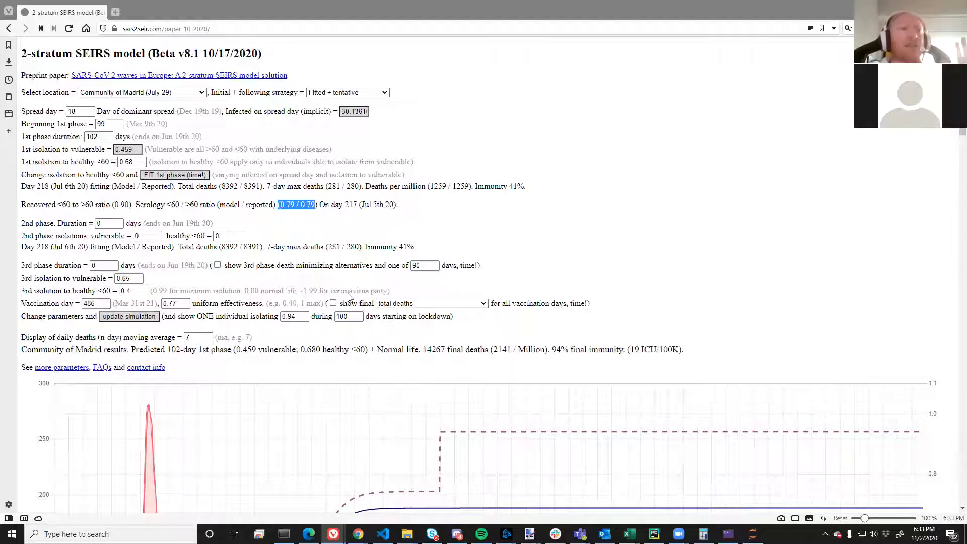
Step: Inspect both waves in the daily deaths chart and check the immunity percentage in the 1st phase fitting line
scroll(347, 297, down, 5)
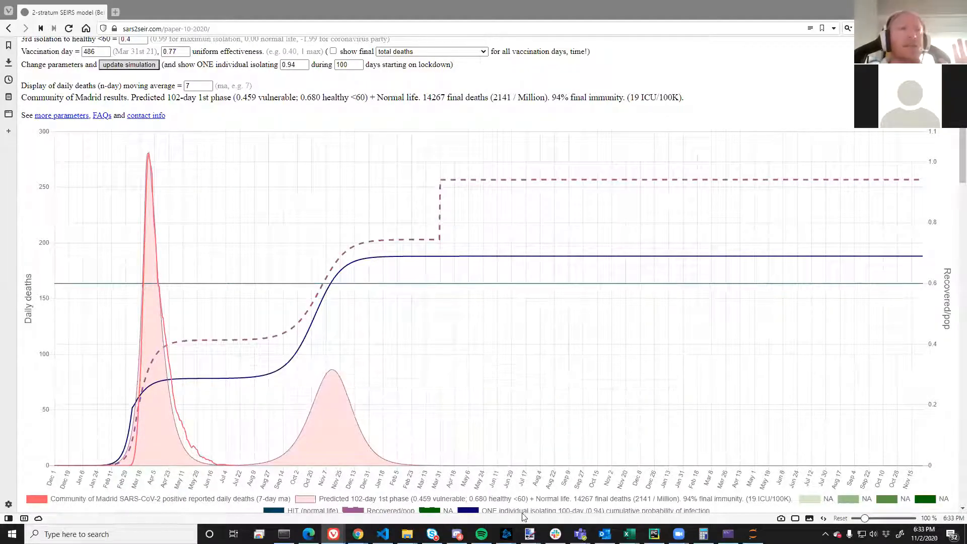
mouse_move(331, 499)
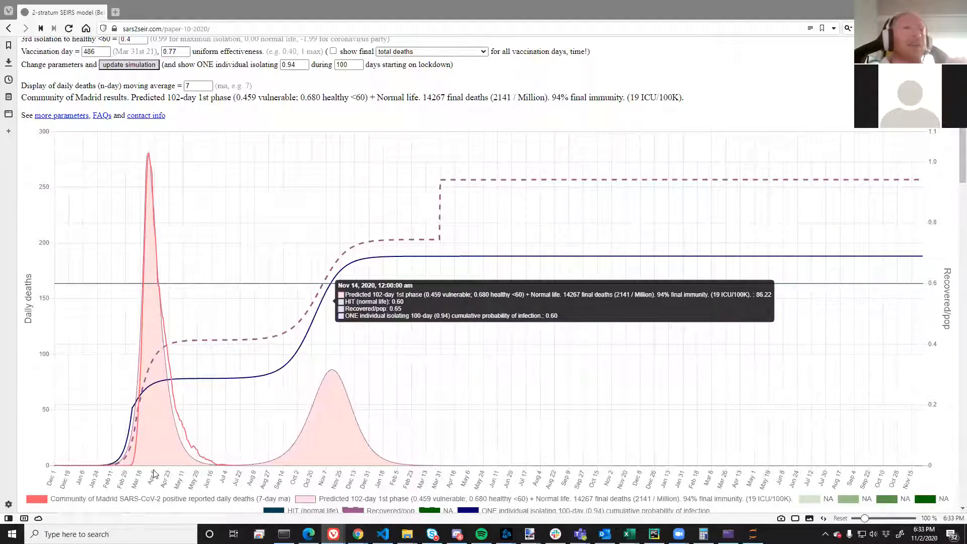
mouse_move(121, 384)
scroll(127, 364, down, 2)
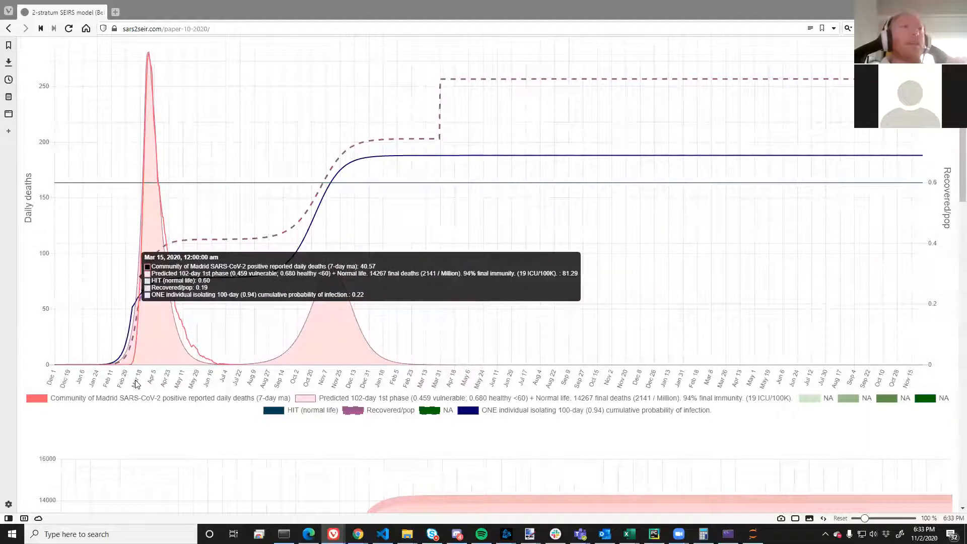
scroll(499, 224, down, 1)
scroll(496, 224, up, 8)
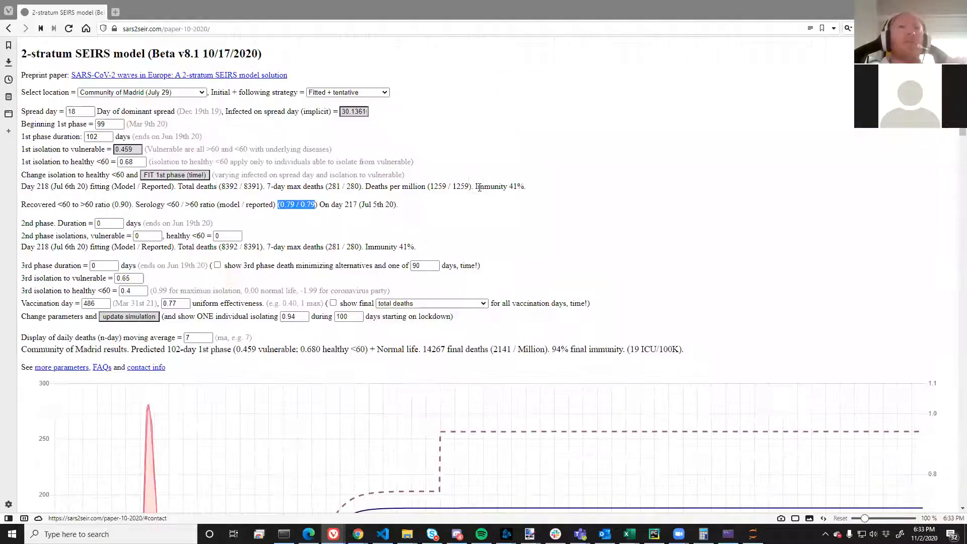
drag(477, 186, 530, 188)
Step: Set the normal life R in location to 4 and update the simulation
scroll(429, 260, down, 15)
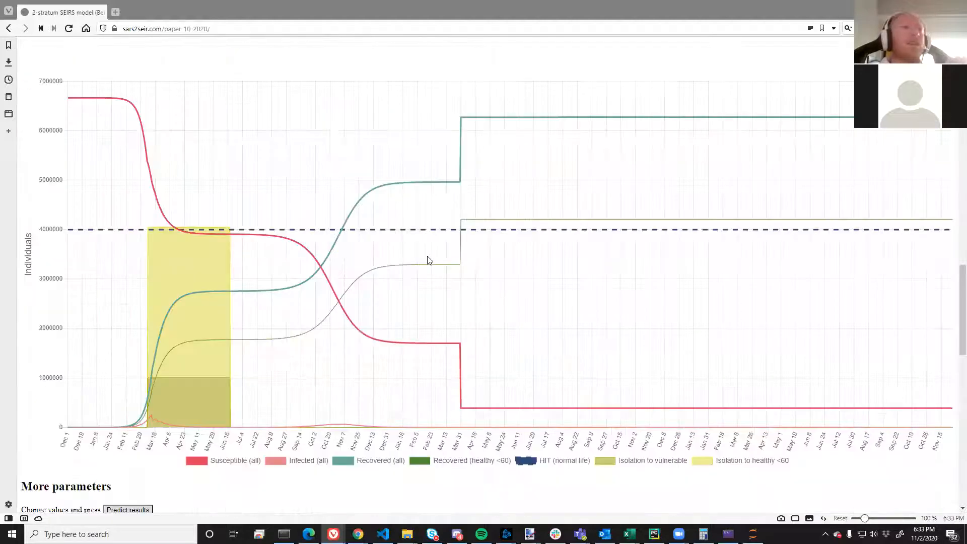
scroll(131, 172, down, 8)
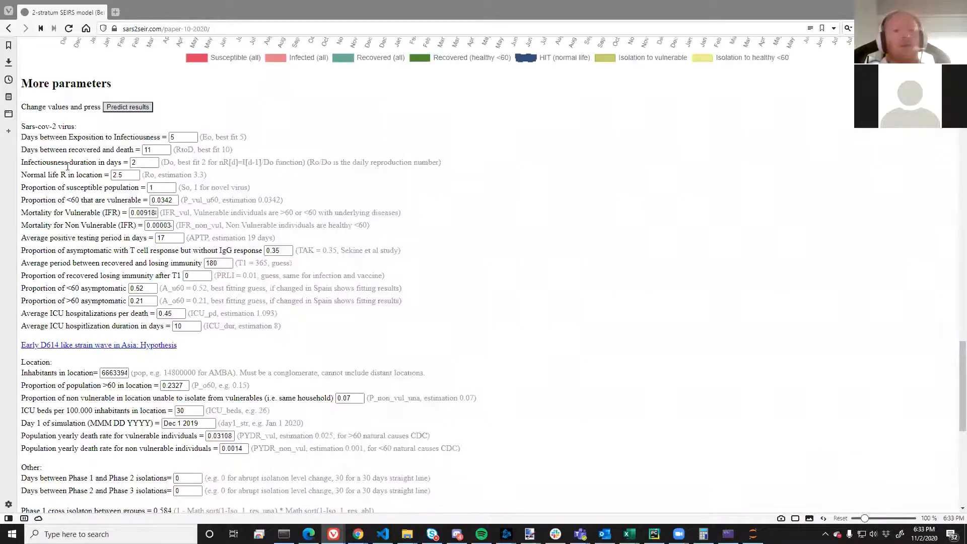
drag(135, 175, 91, 179)
text(4)
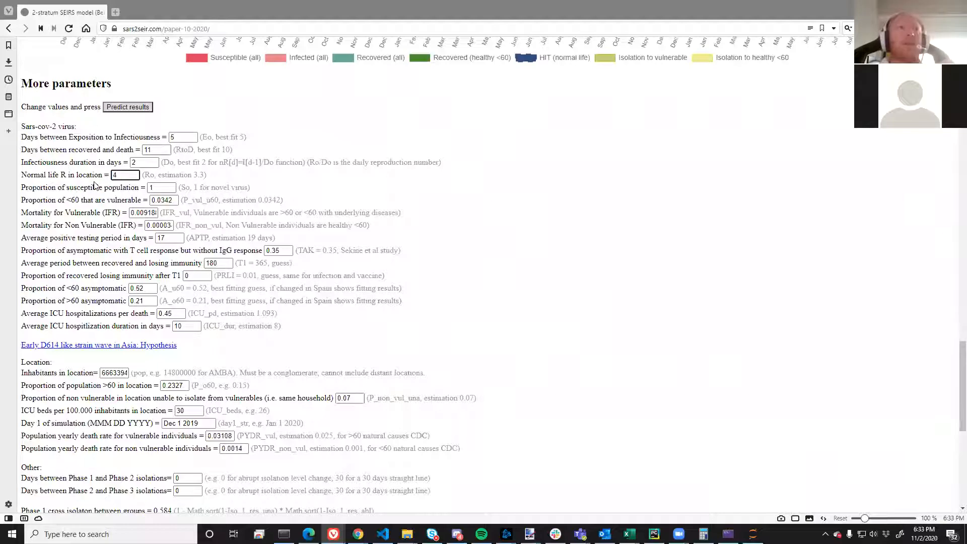
scroll(101, 191, up, 6)
scroll(101, 194, up, 15)
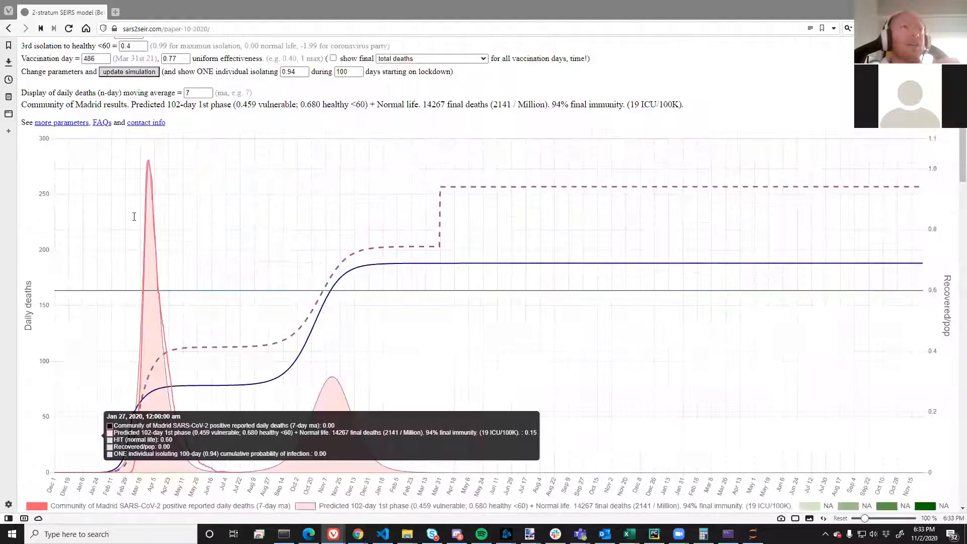
click(140, 267)
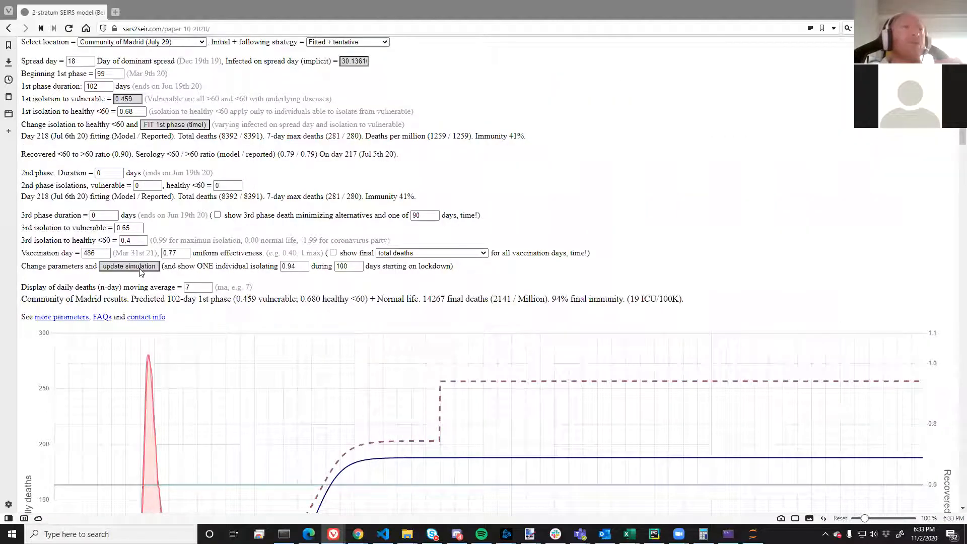
Step: Review the updated daily deaths chart and compare the model and reported total deaths and 7-day max deaths
scroll(267, 304, down, 5)
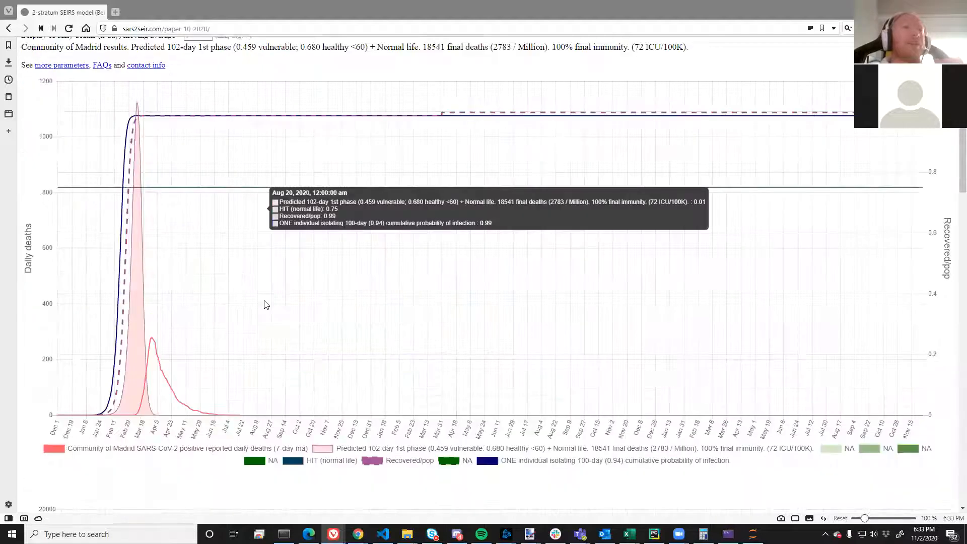
scroll(265, 303, up, 1)
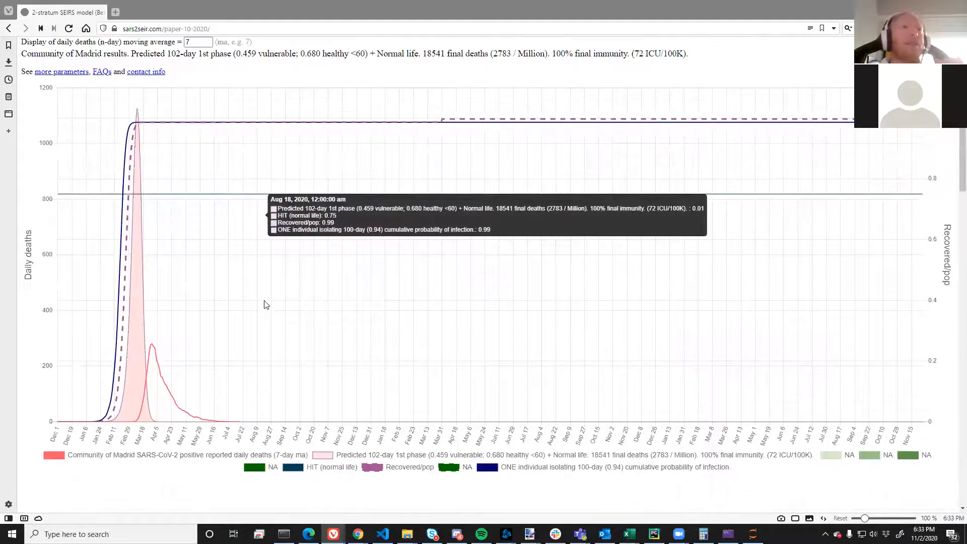
scroll(244, 187, up, 6)
double_click(243, 187)
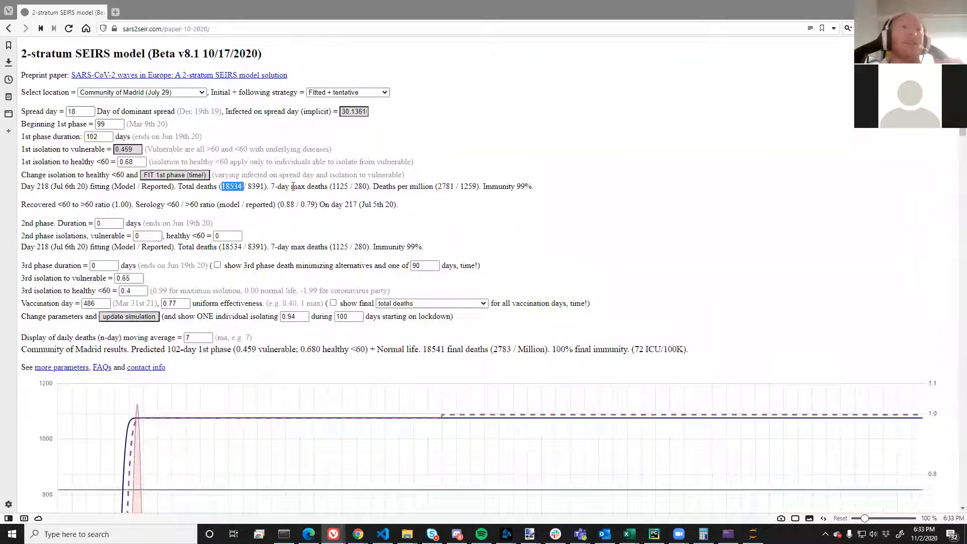
drag(328, 186, 365, 186)
click(350, 185)
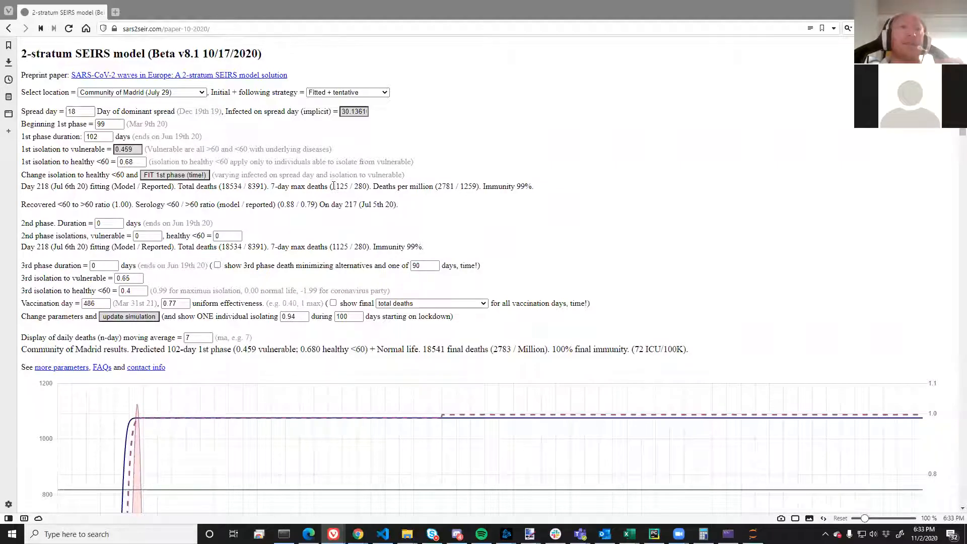
drag(331, 186, 358, 186)
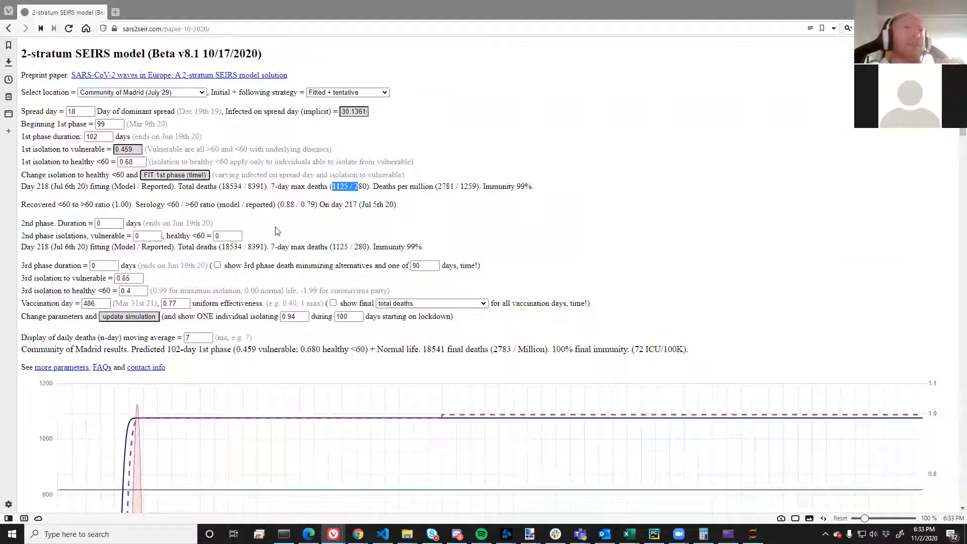
Step: Refit the 1st phase for the new R and review the daily deaths chart and the model serology ratio
scroll(263, 265, down, 5)
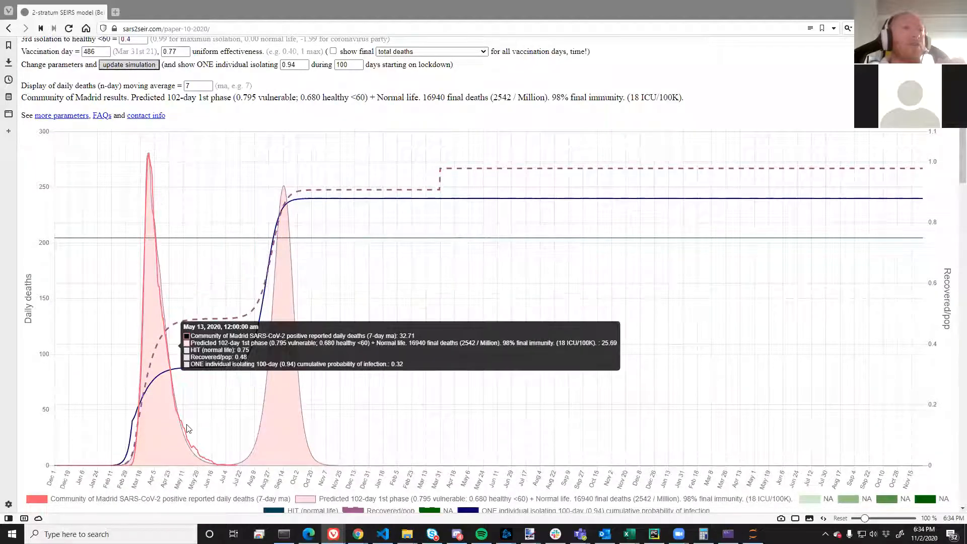
scroll(236, 186, up, 5)
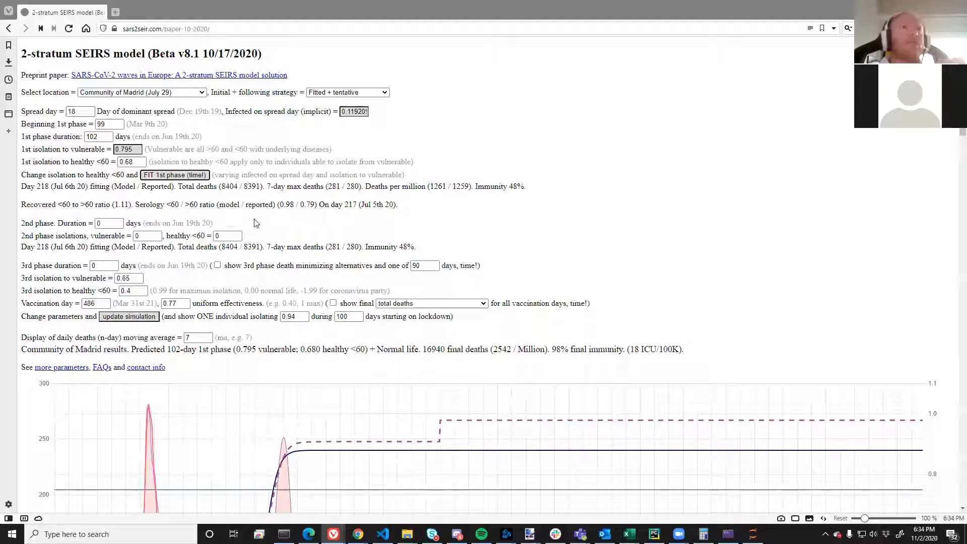
double_click(293, 205)
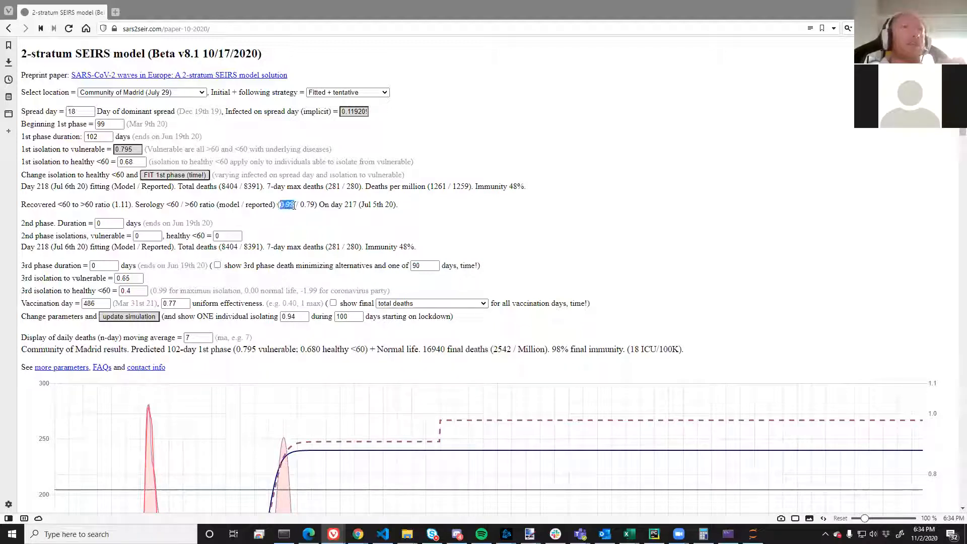
Step: Set the 1st isolation to healthy <60 to 0.78, rerun the 1st phase fit and review the daily deaths chart
double_click(141, 161)
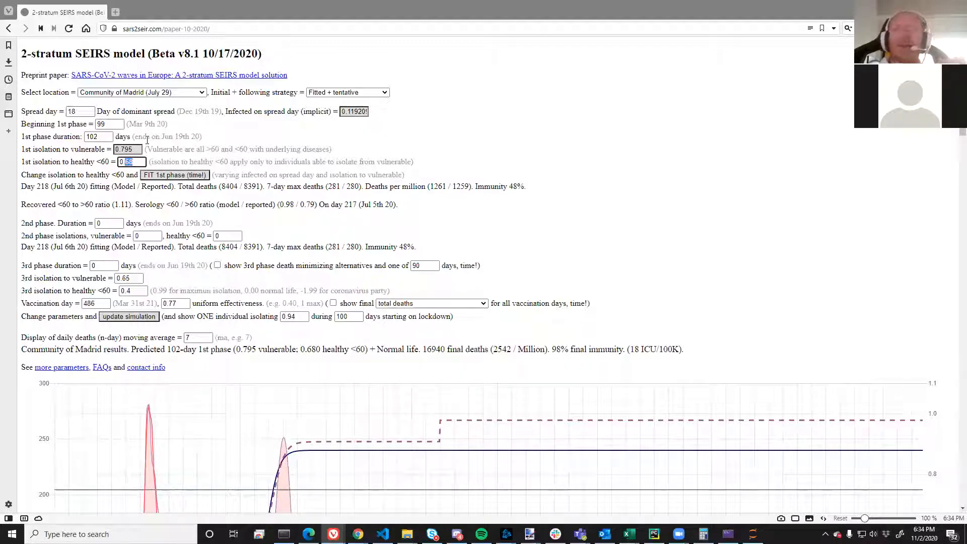
text(18)
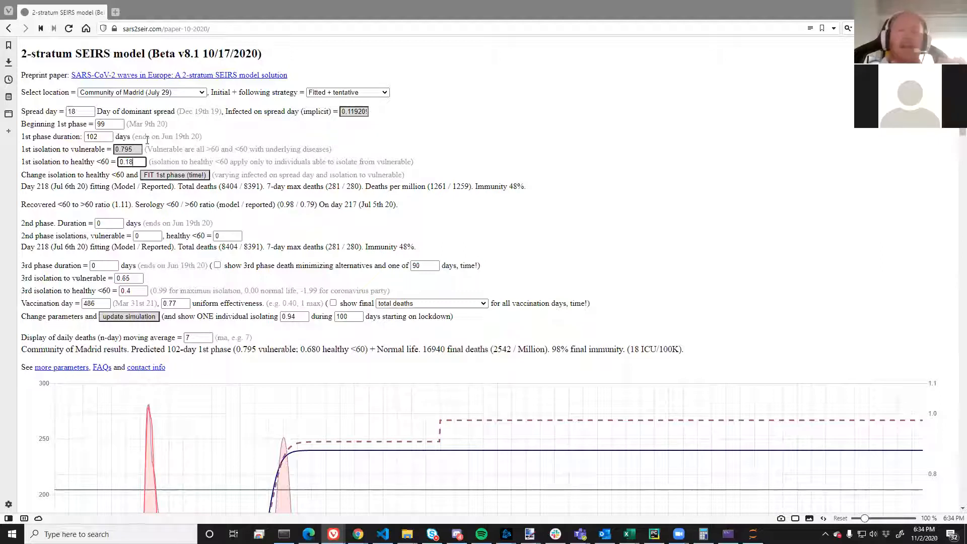
key(BackSpace)
key(BackSpace)
text(78)
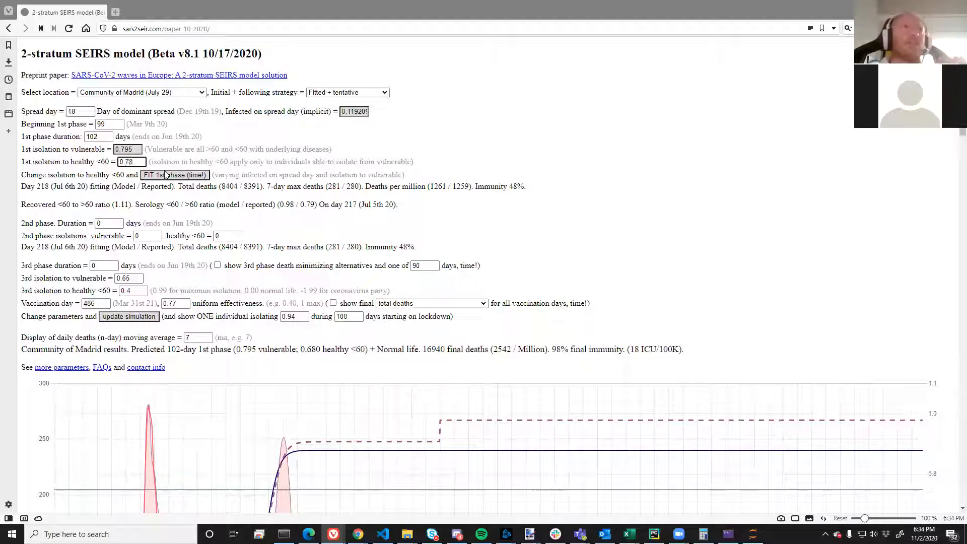
key(Tab)
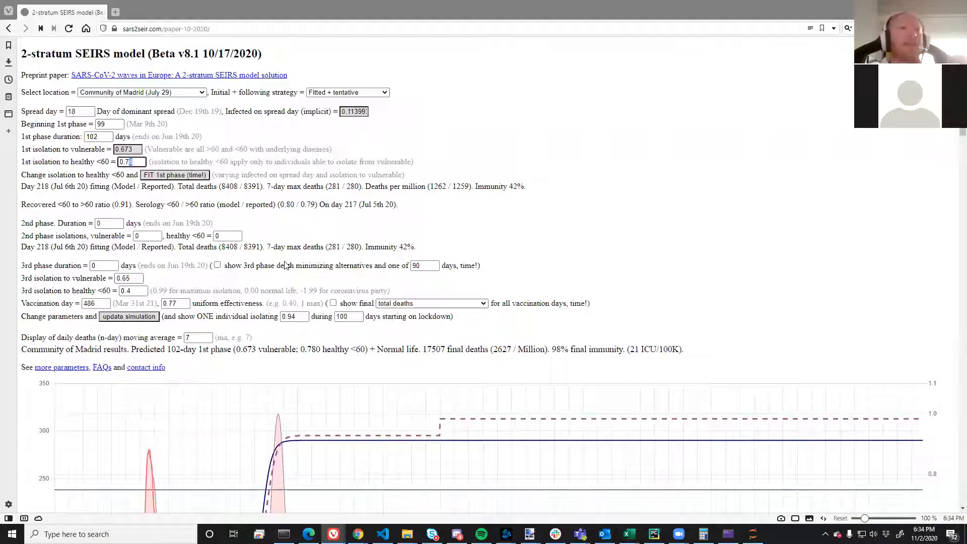
scroll(286, 394, down, 5)
scroll(286, 394, up, 3)
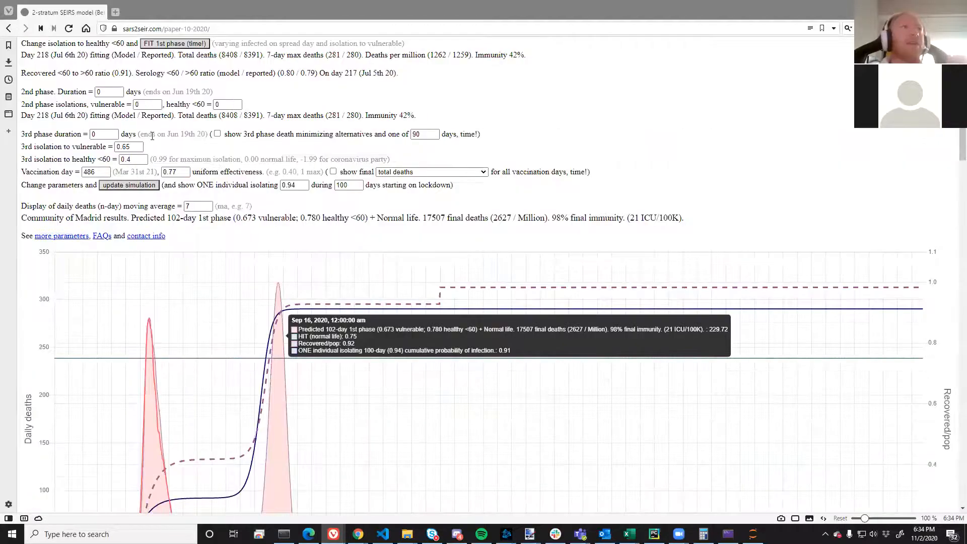
Step: Set the 1st isolation to healthy <60 to 0.79 and rerun the 1st phase fit
scroll(135, 112, up, 2)
drag(125, 111, 137, 109)
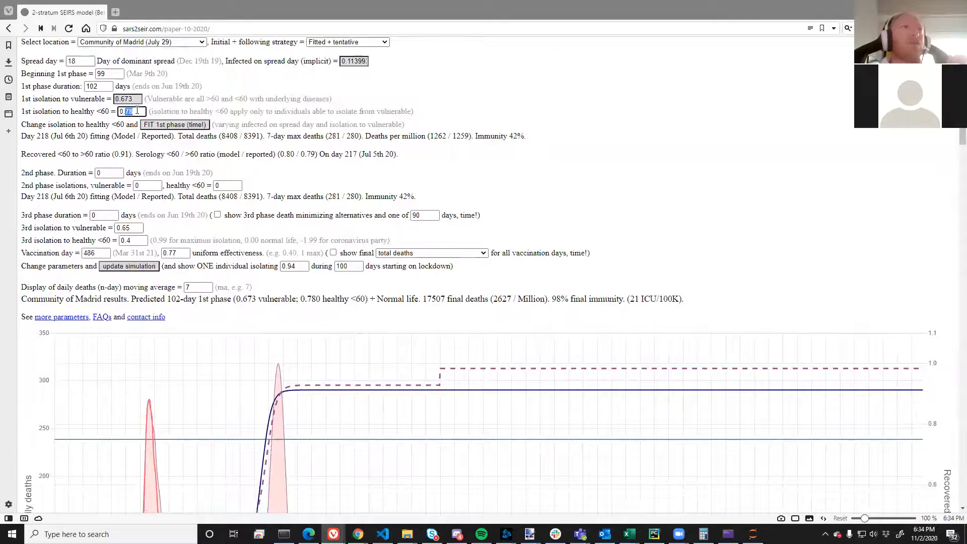
key(shift+Right)
text(9)
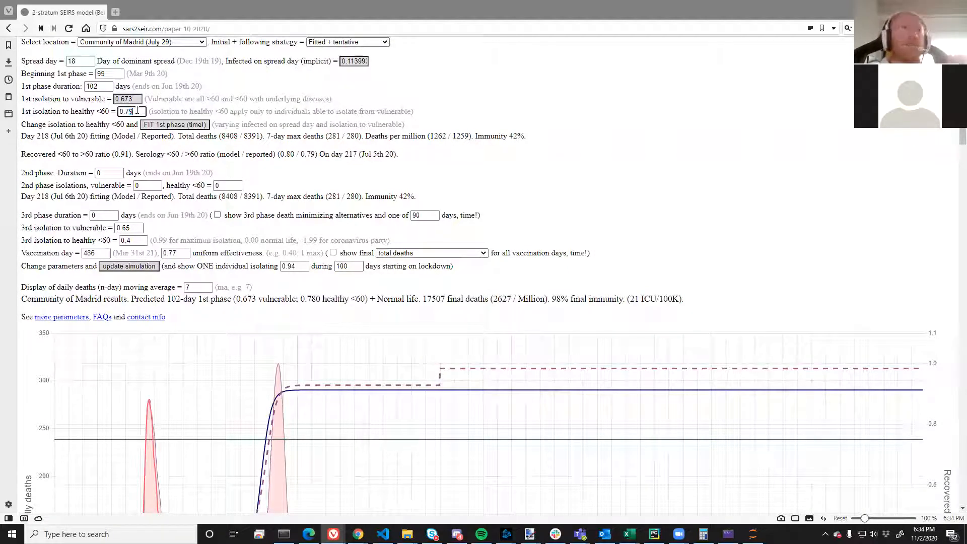
click(173, 126)
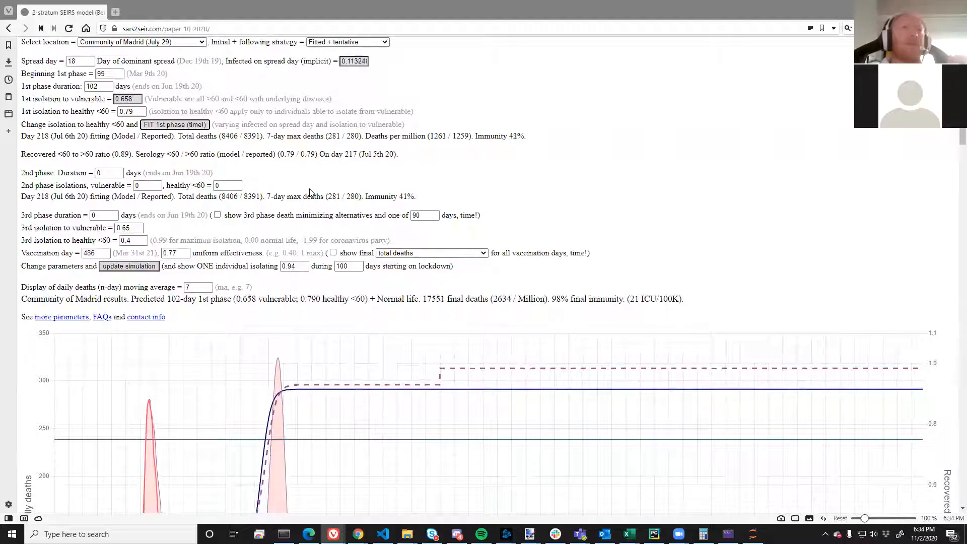
Step: Examine the refitted daily deaths chart together with the immunity figure in the 1st phase fitting results
scroll(359, 262, up, 1)
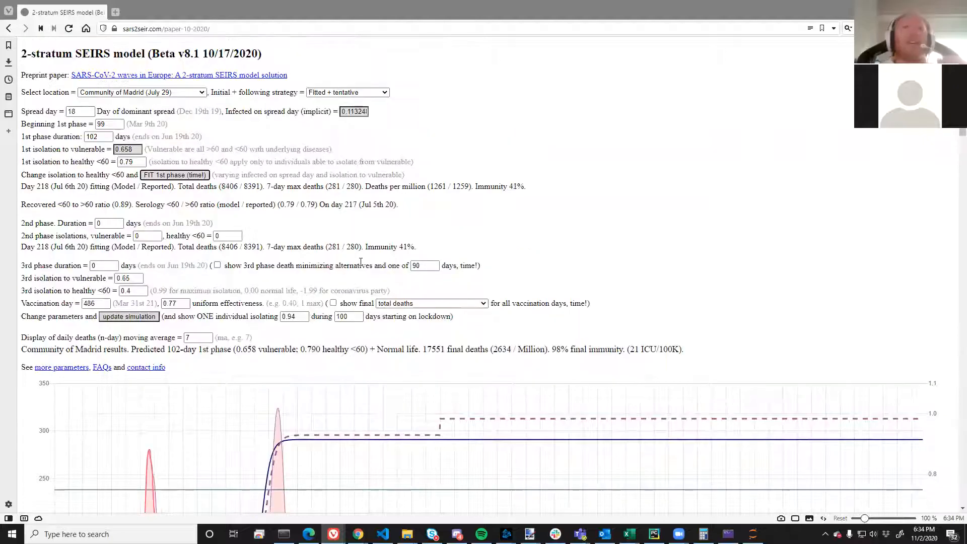
scroll(360, 262, down, 5)
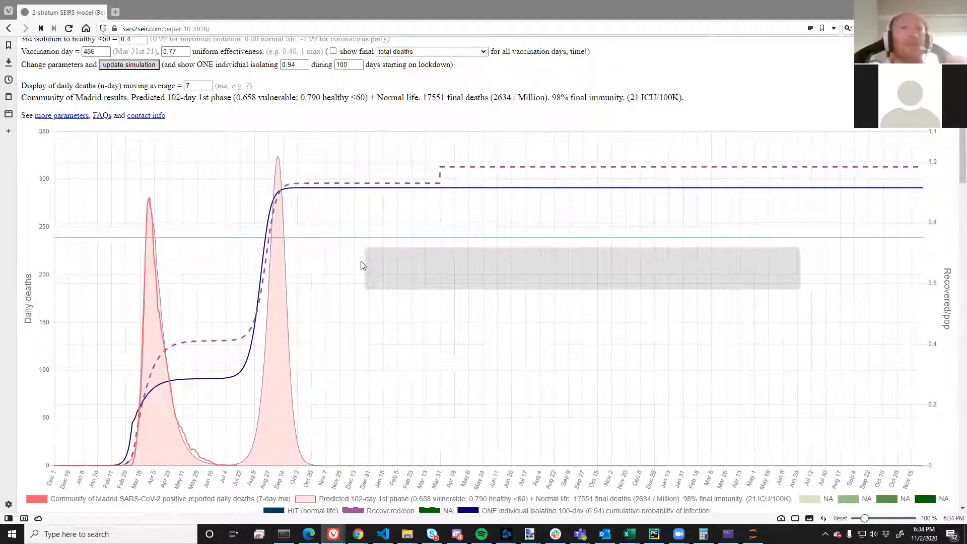
scroll(481, 209, up, 5)
drag(475, 186, 525, 185)
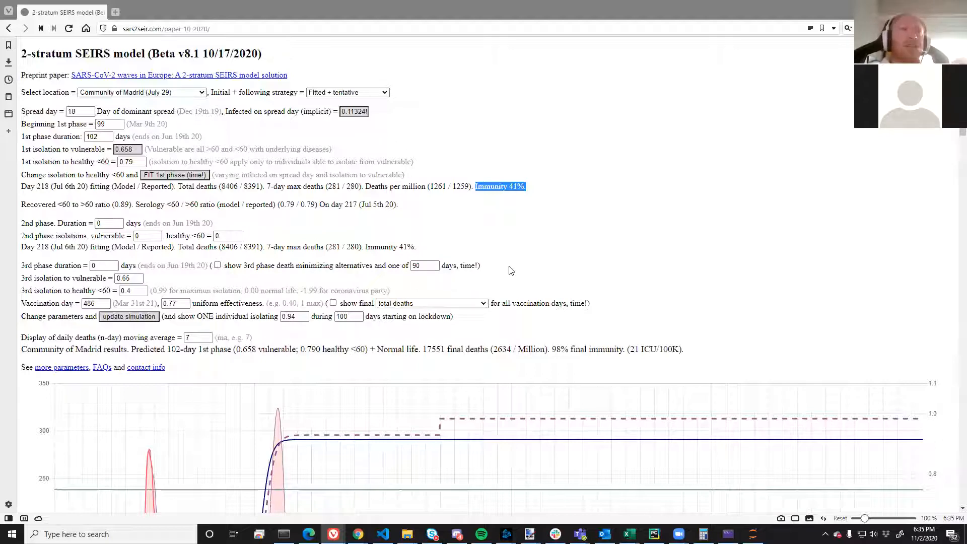
scroll(505, 274, down, 4)
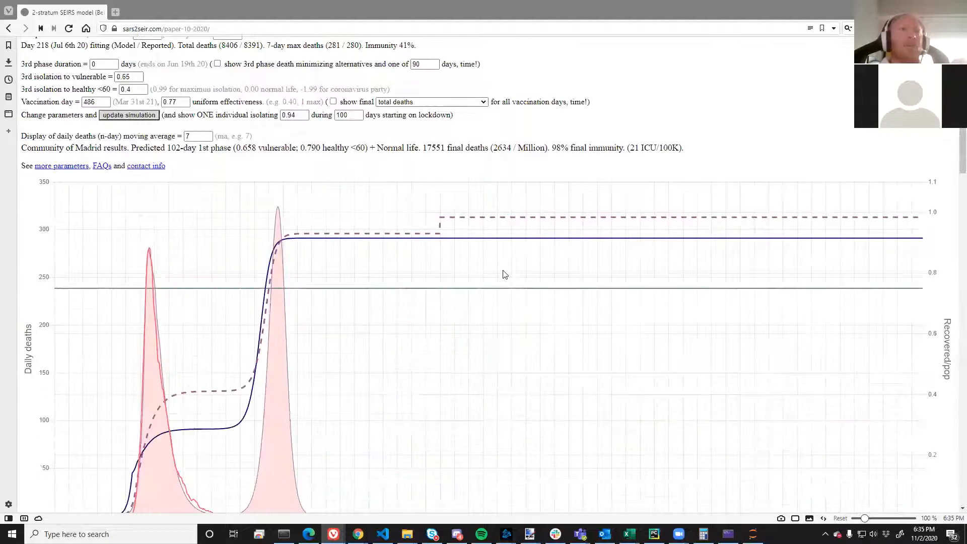
scroll(505, 274, down, 1)
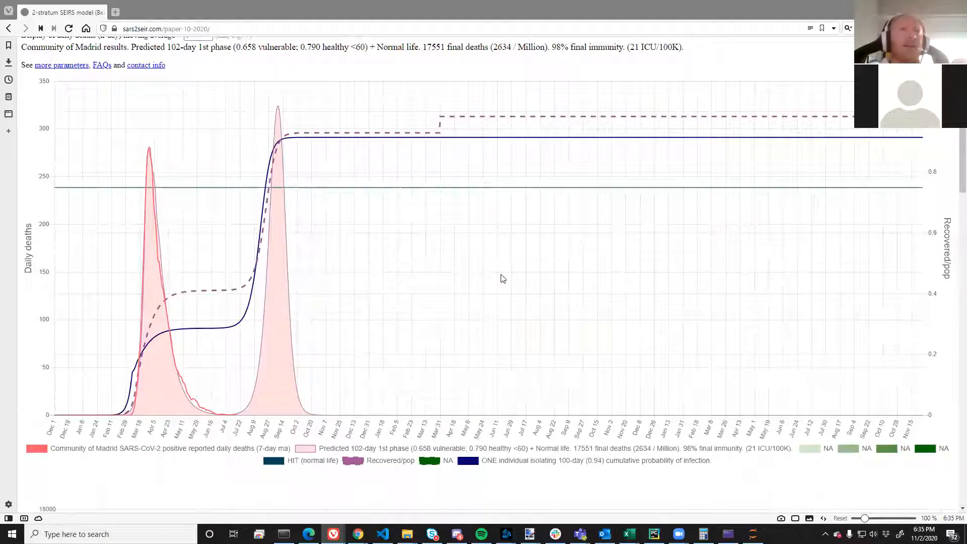
mouse_move(537, 209)
Step: Highlight the immunity figure at the end of the 1st phase fitting results for emphasis, then clear the highlight
scroll(537, 207, up, 3)
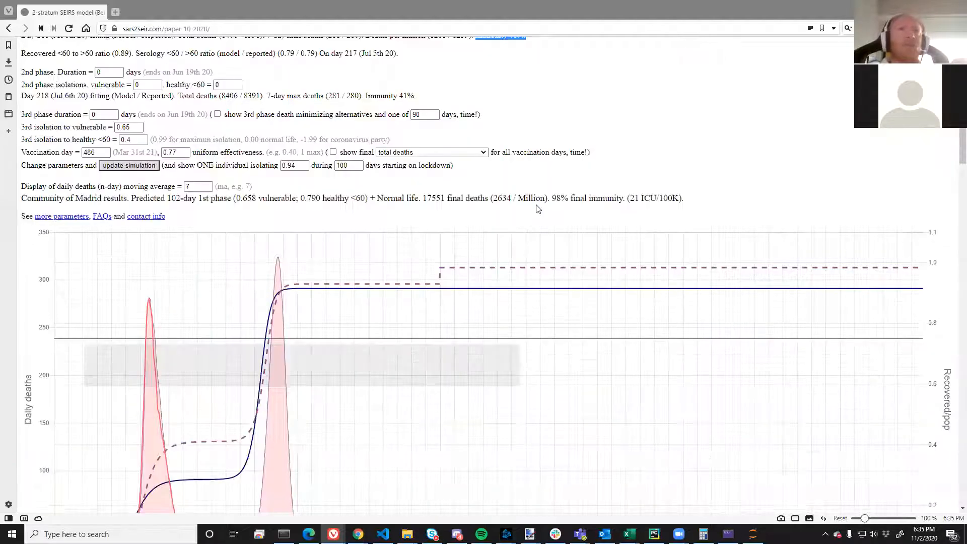
scroll(534, 194, up, 2)
drag(528, 187, 479, 184)
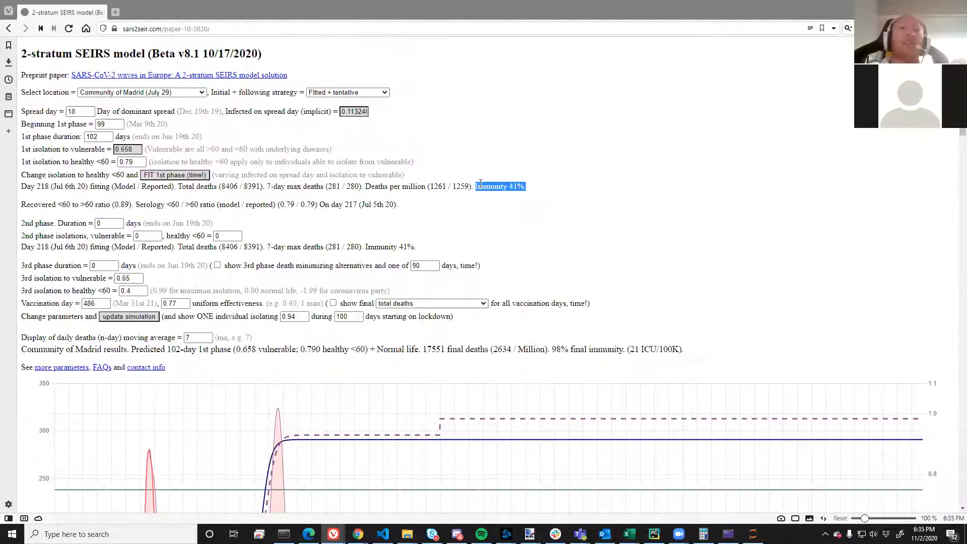
click(529, 188)
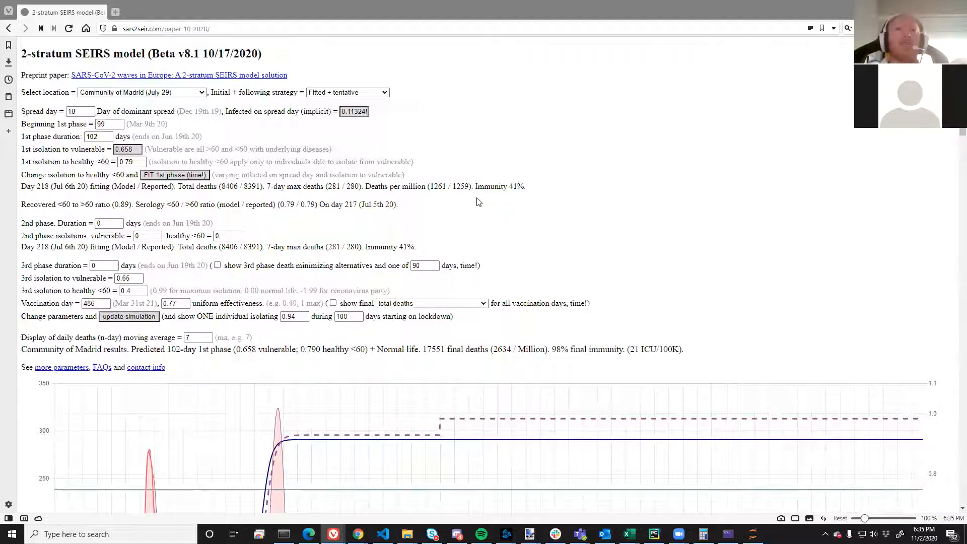
drag(474, 187, 541, 193)
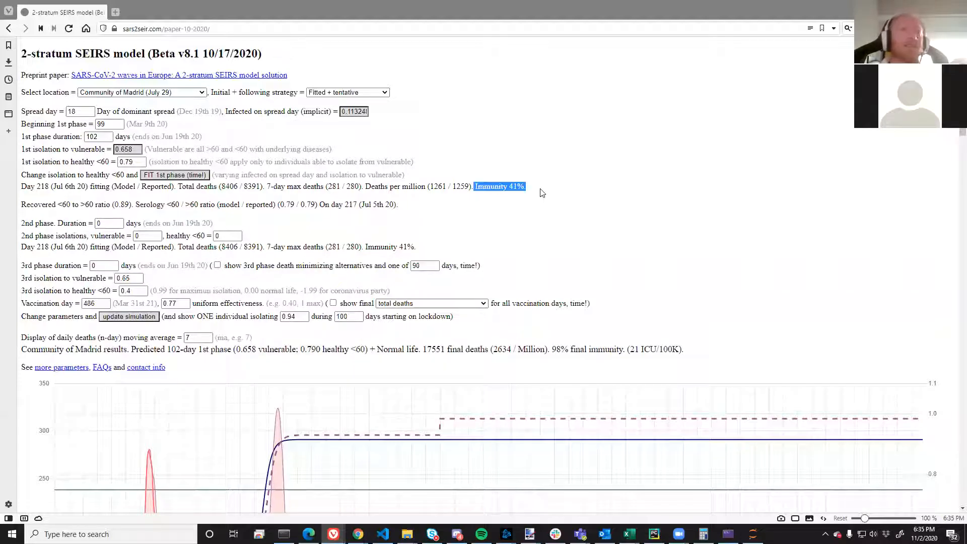
click(541, 193)
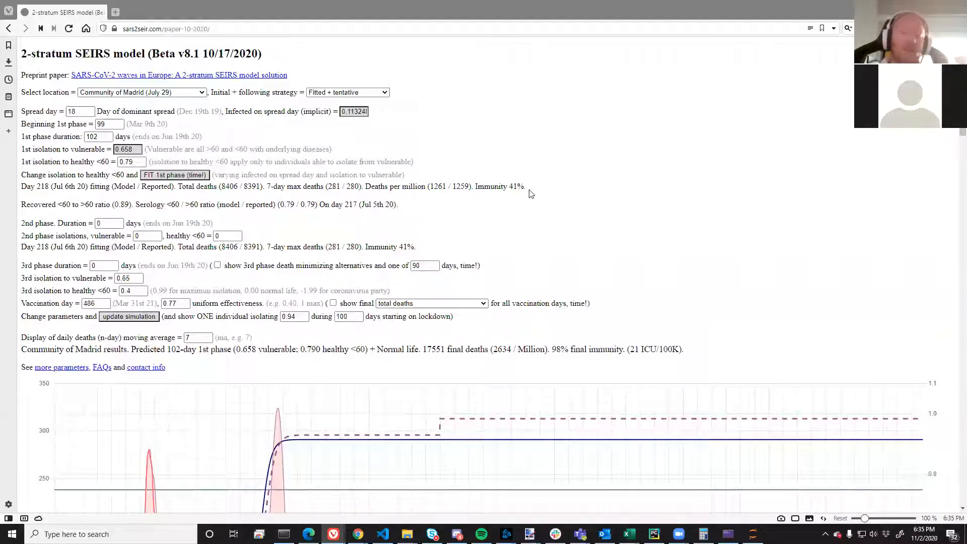